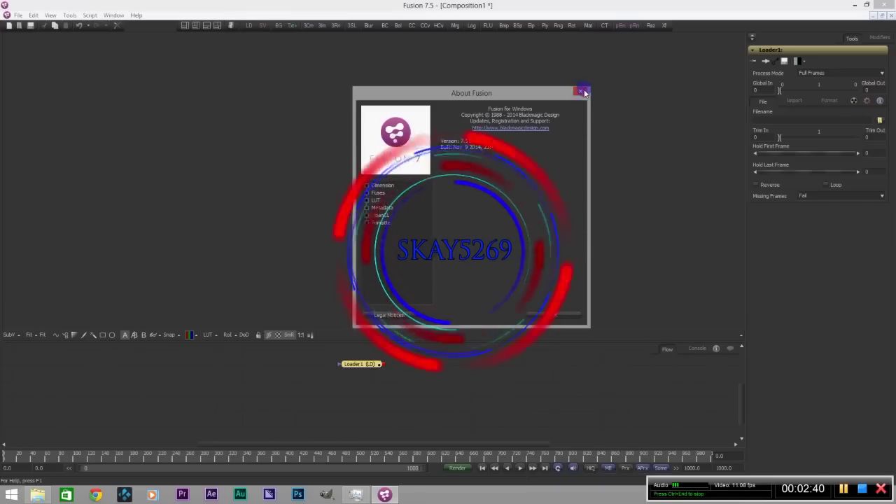
Close About Fusion, delete Loader1, and raise the viewer/Flow splitter for a taller flow area
click(584, 92)
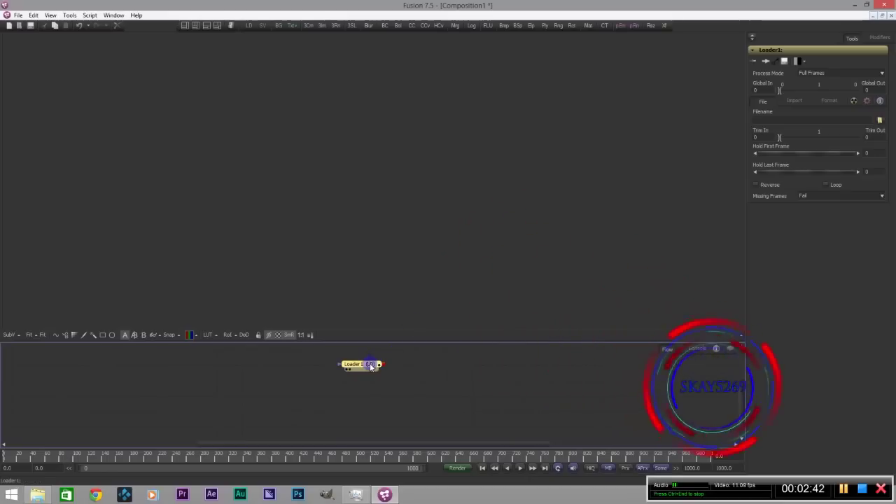
key(Delete)
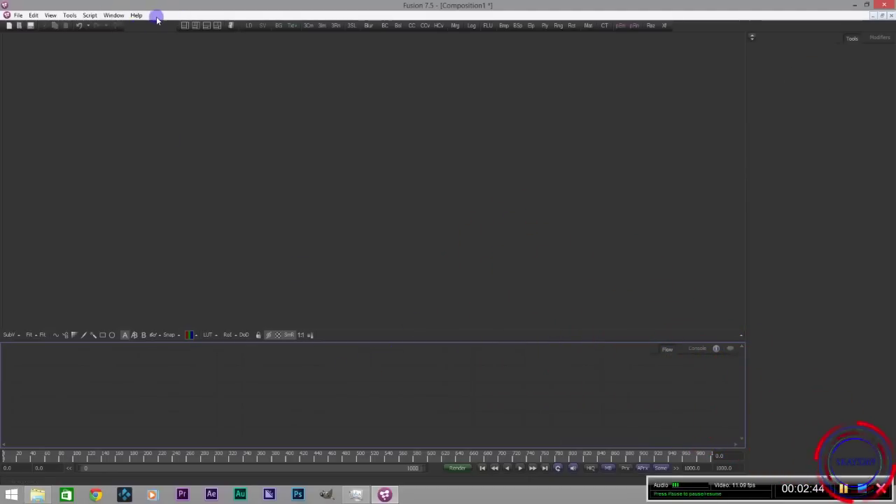
click(137, 16)
click(152, 41)
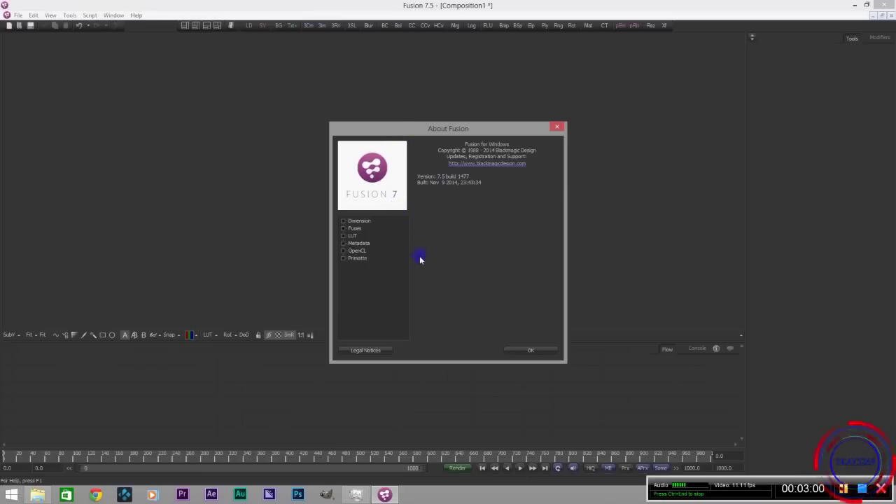
click(527, 352)
drag(408, 344, 414, 317)
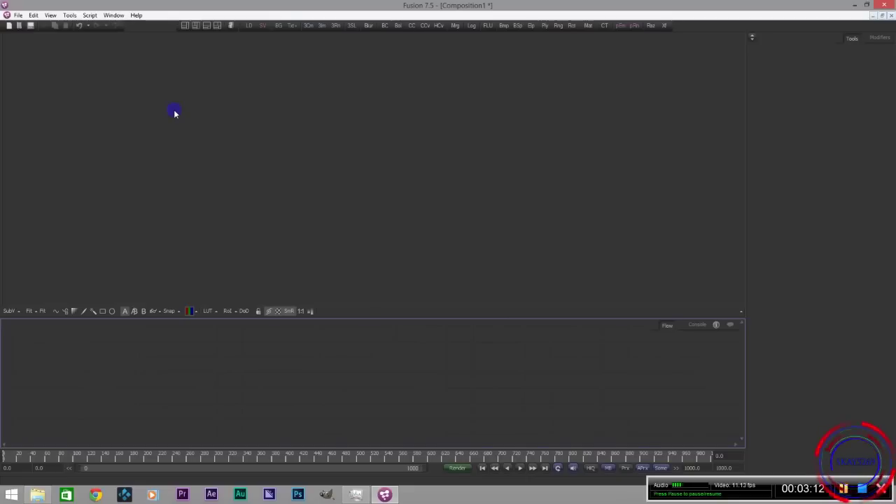
Add a Loader reading the hcw_locked_backdrop sequence and move it left in the flow
click(247, 25)
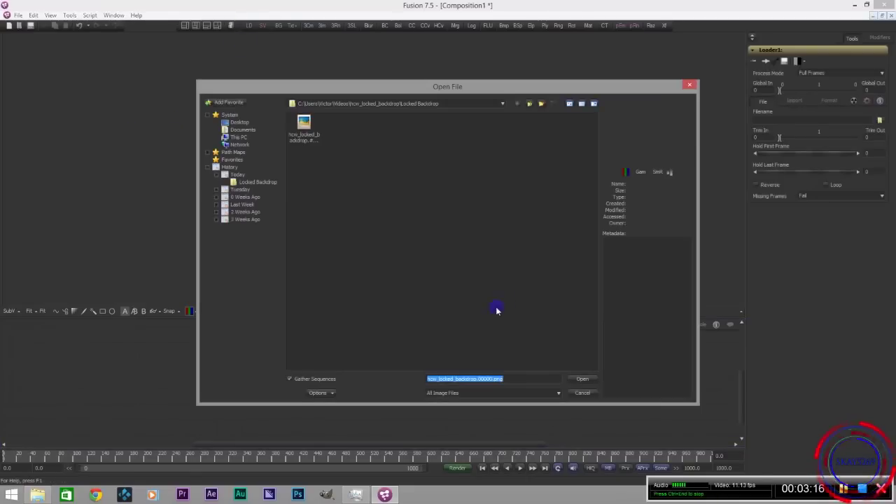
click(305, 130)
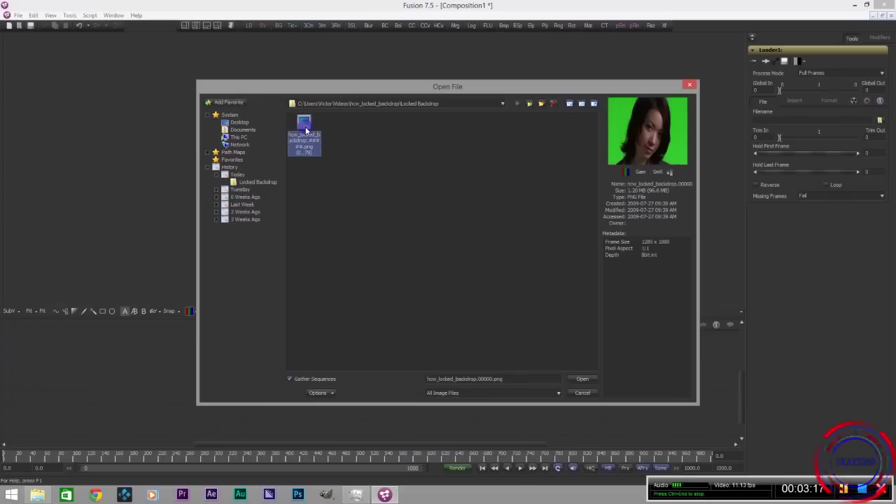
click(582, 379)
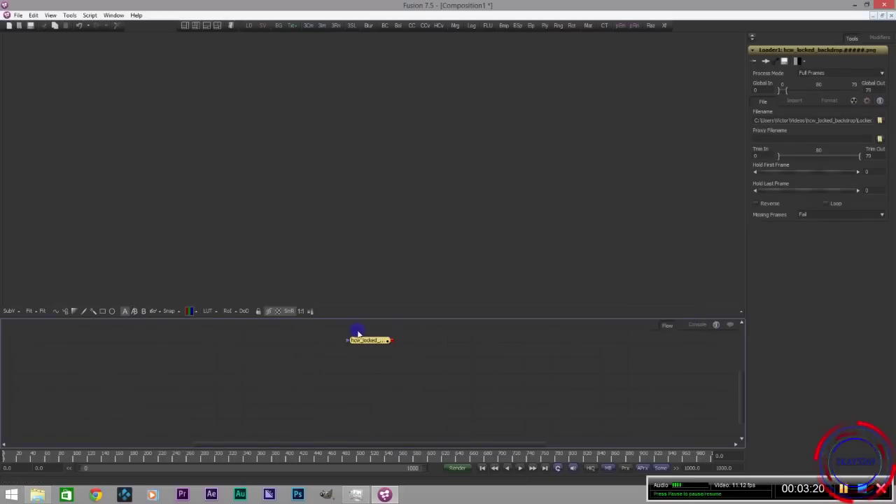
drag(357, 334, 172, 352)
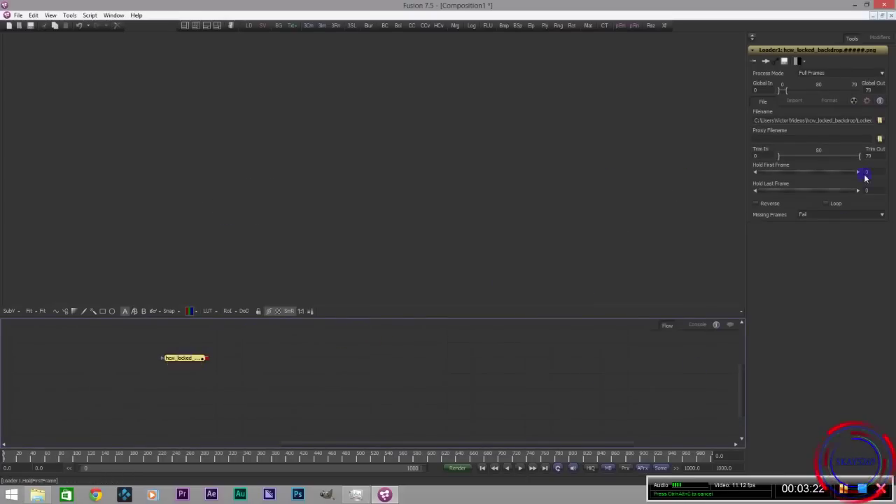
Set the global end time to frame 79
click(717, 468)
text(79)
key(Return)
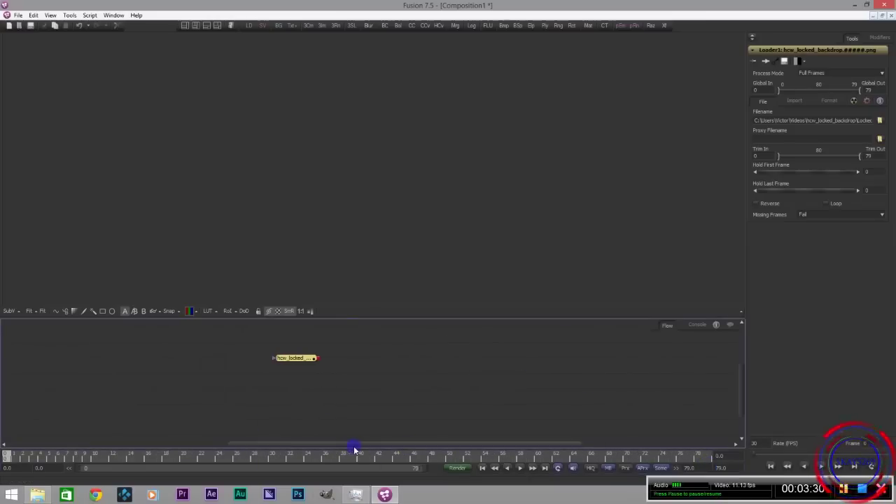
Show Loader1's green-screen footage in the viewer
click(296, 362)
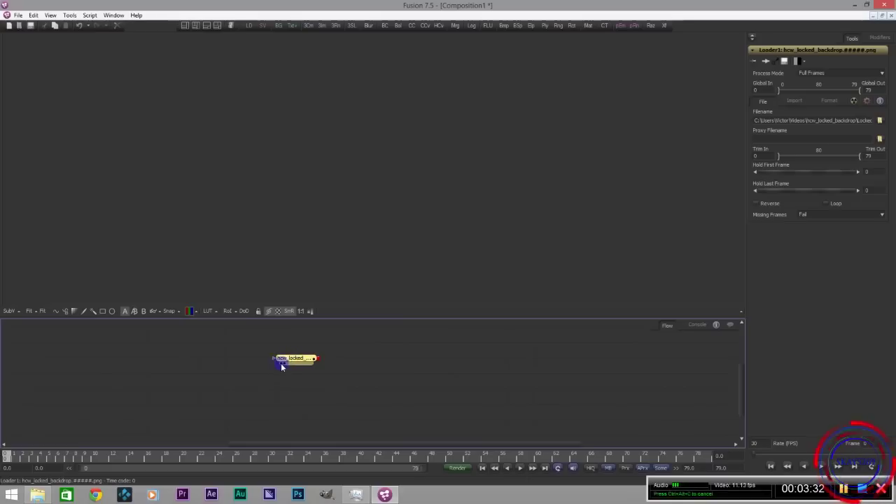
click(281, 363)
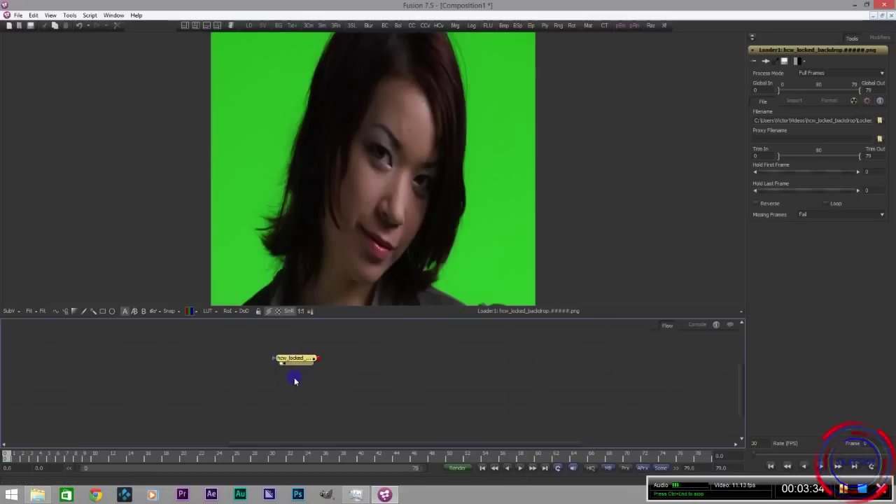
mouse_move(285, 366)
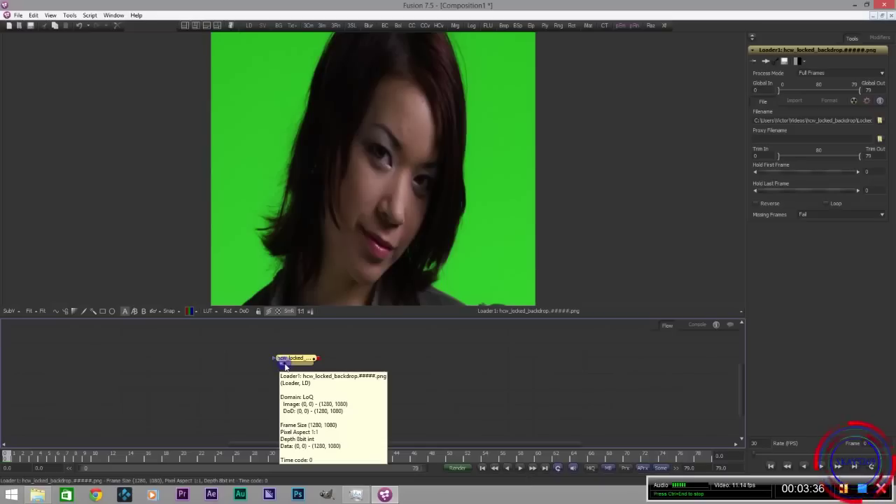
Try two viewers with the footage fitted on the right, then return to one viewer
click(195, 25)
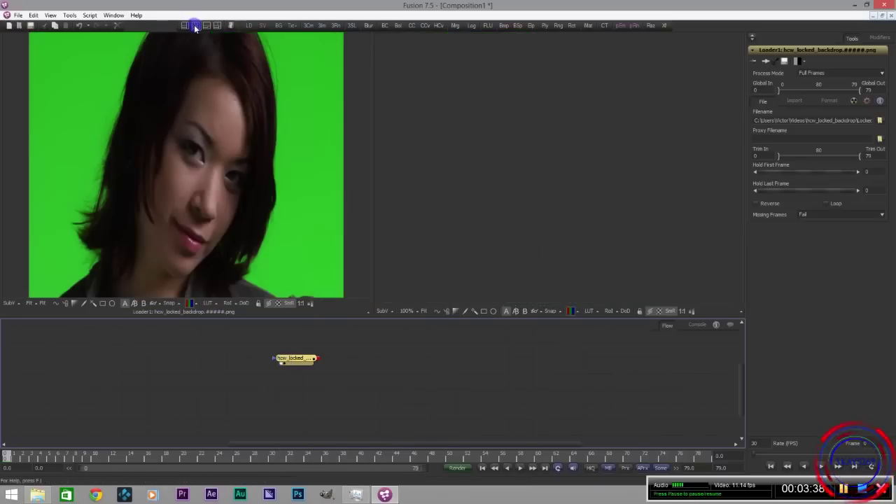
click(286, 364)
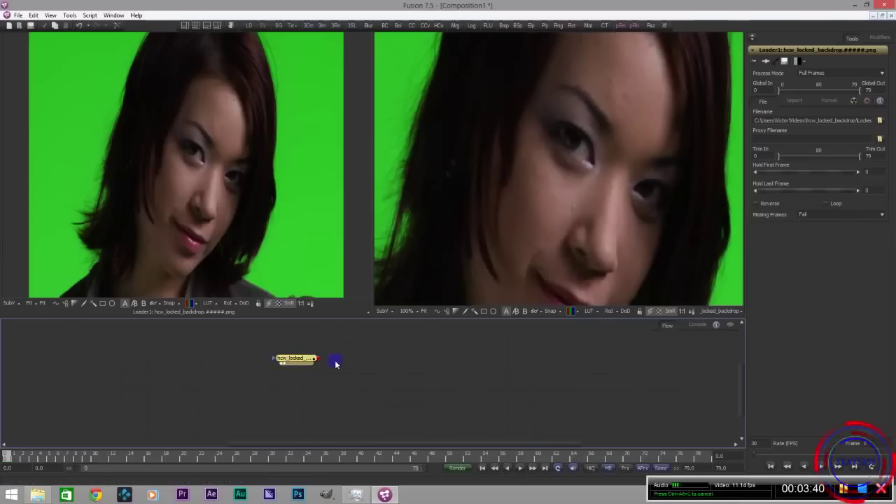
click(424, 312)
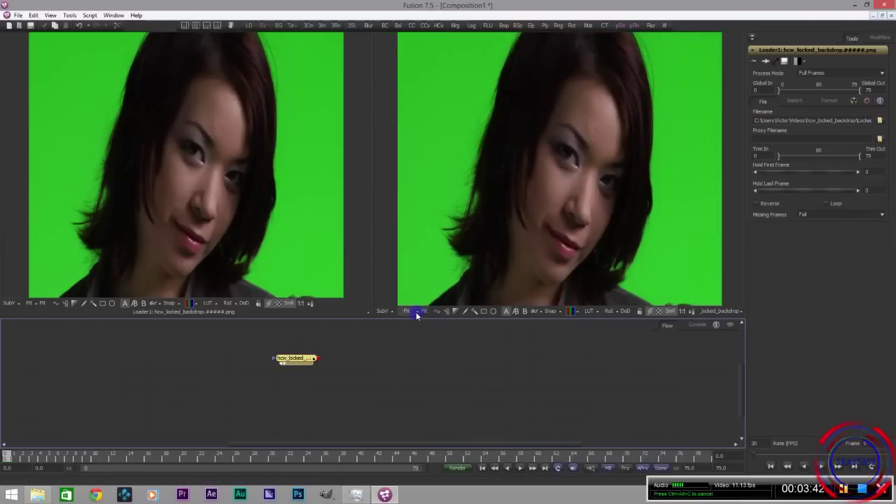
click(406, 311)
click(419, 295)
click(406, 311)
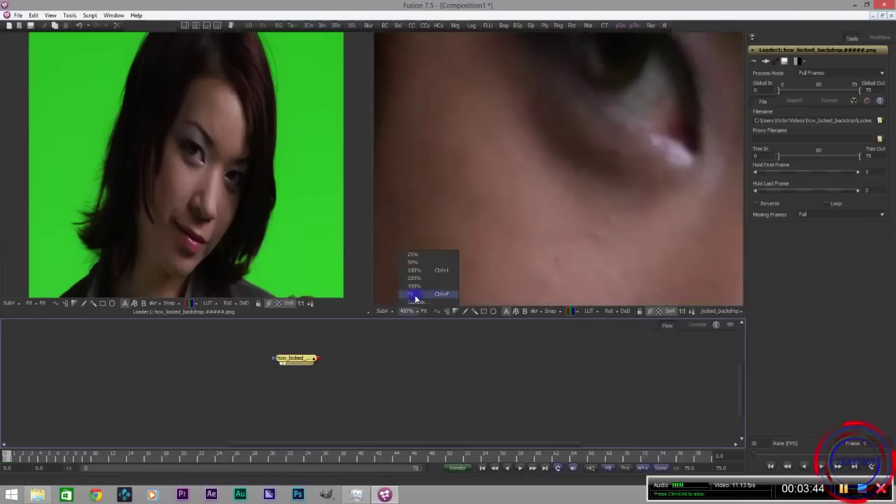
click(415, 264)
click(406, 311)
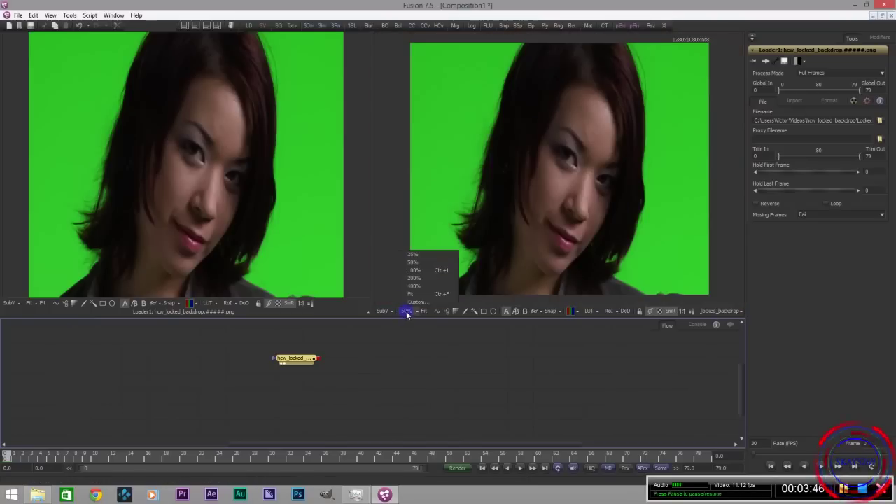
click(418, 296)
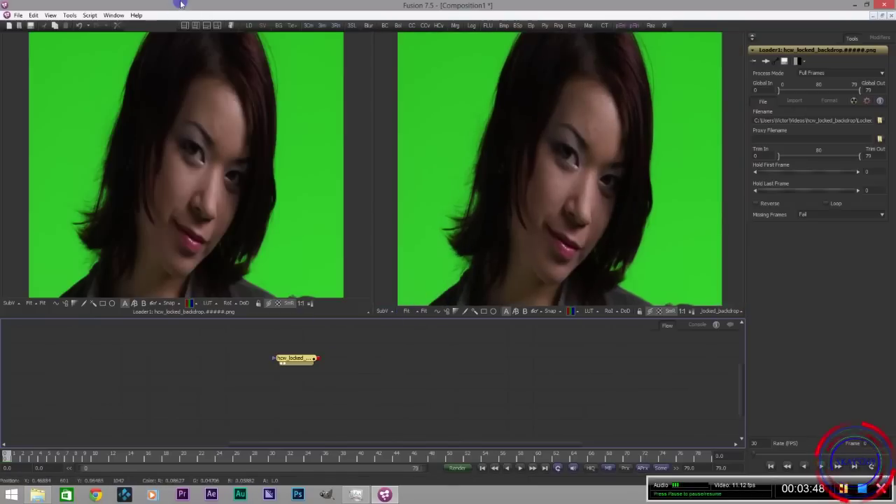
click(185, 27)
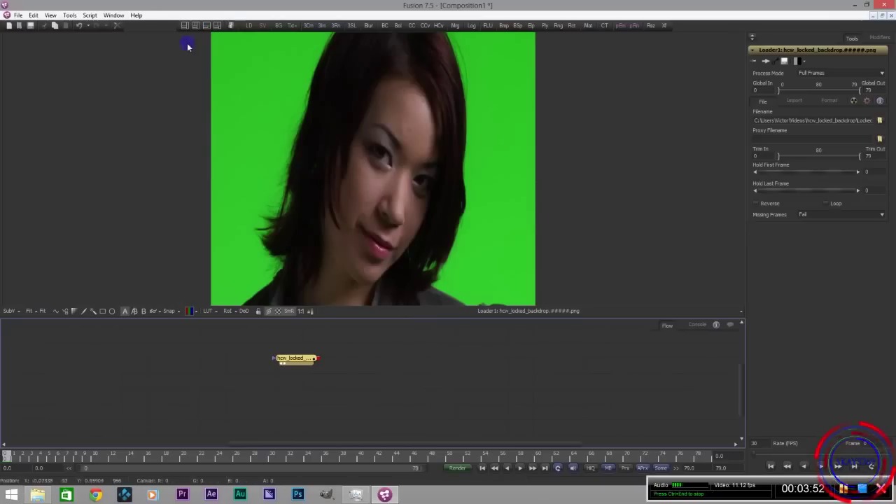
Drag Primatte V5 from the Bins' Primatte category into the flow
click(235, 26)
drag(190, 44, 187, 105)
click(139, 184)
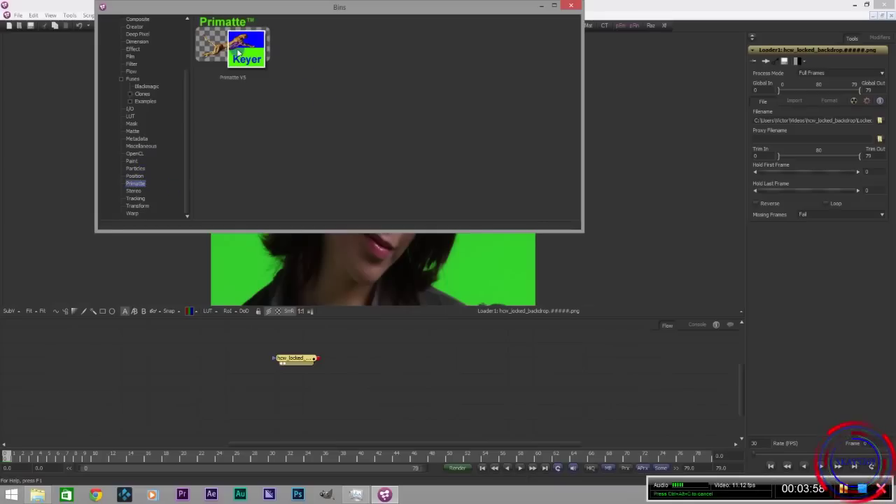
drag(236, 48, 352, 367)
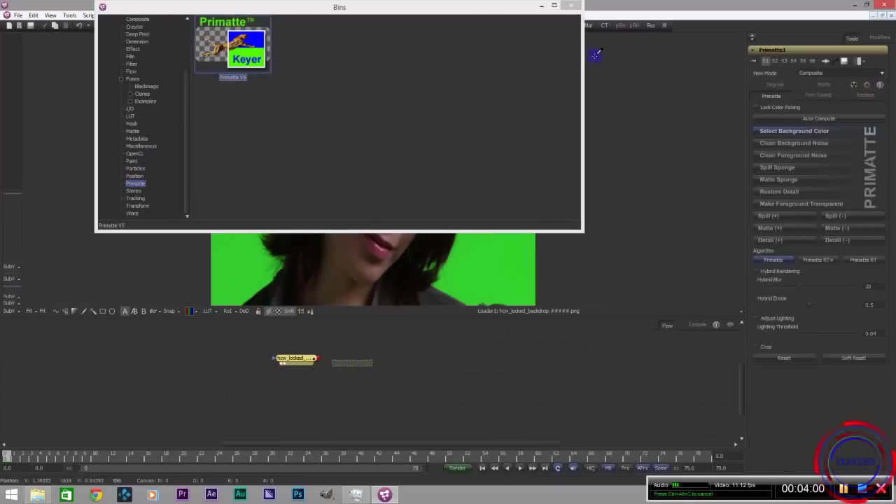
click(576, 8)
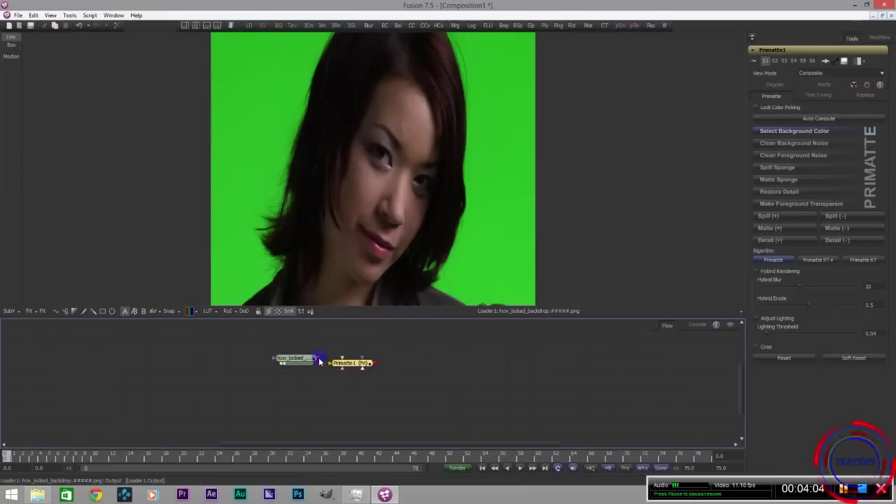
Arrange the nodes and connect Loader1's output into Primatte1
drag(320, 361, 225, 360)
drag(361, 365, 301, 360)
drag(230, 361, 303, 361)
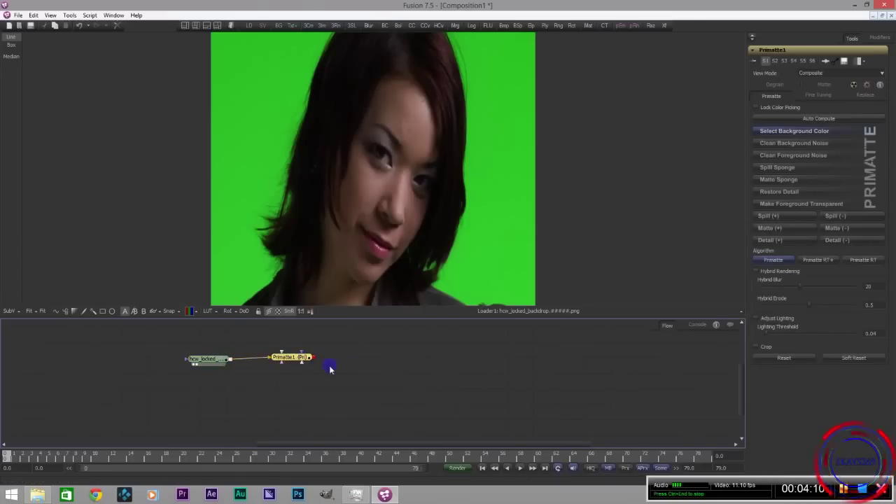
View Primatte1, Auto Compute the green key, and display the alpha matte
click(276, 364)
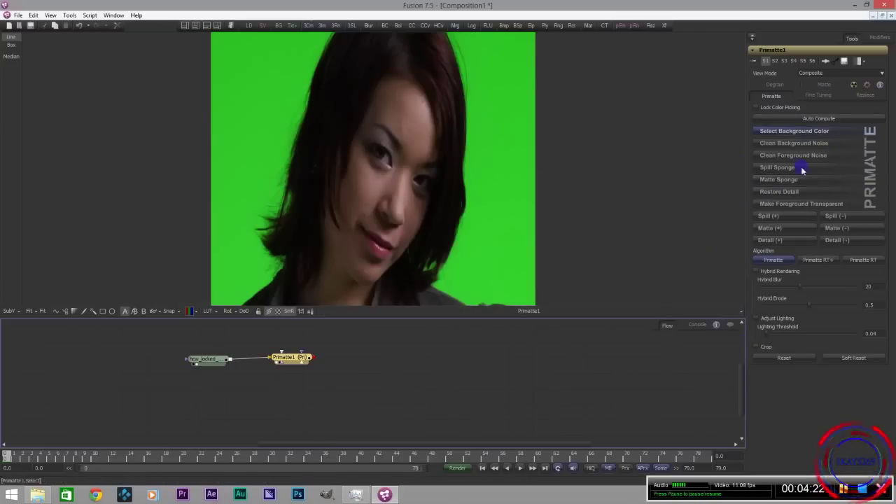
click(856, 120)
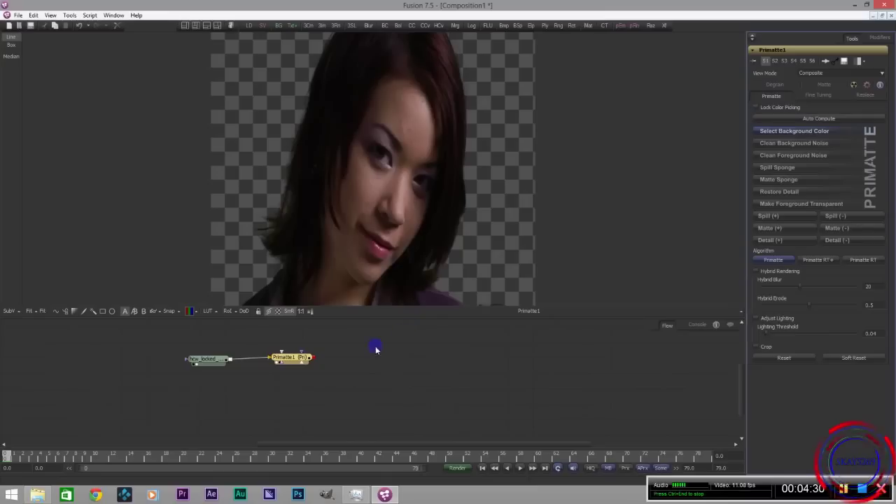
click(196, 313)
click(208, 301)
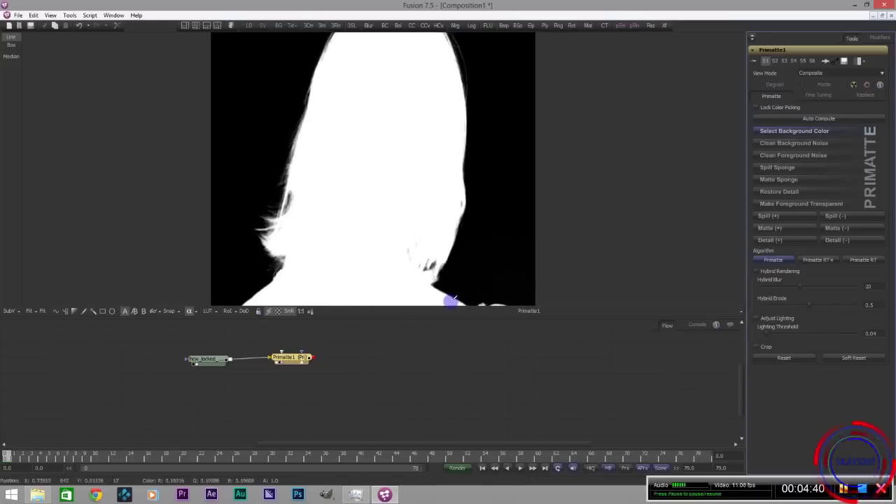
Return the viewer to Color, choose Clean Foreground Noise, and show Loader1 in a second viewer
click(191, 311)
click(206, 273)
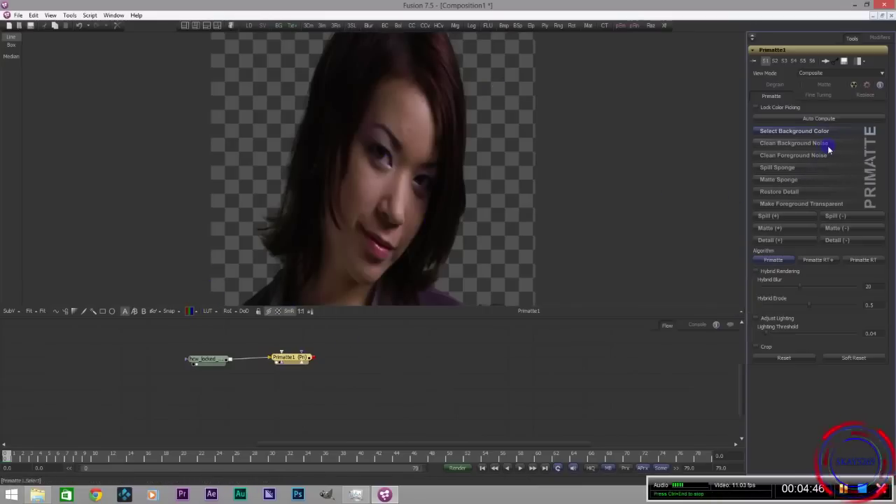
click(801, 160)
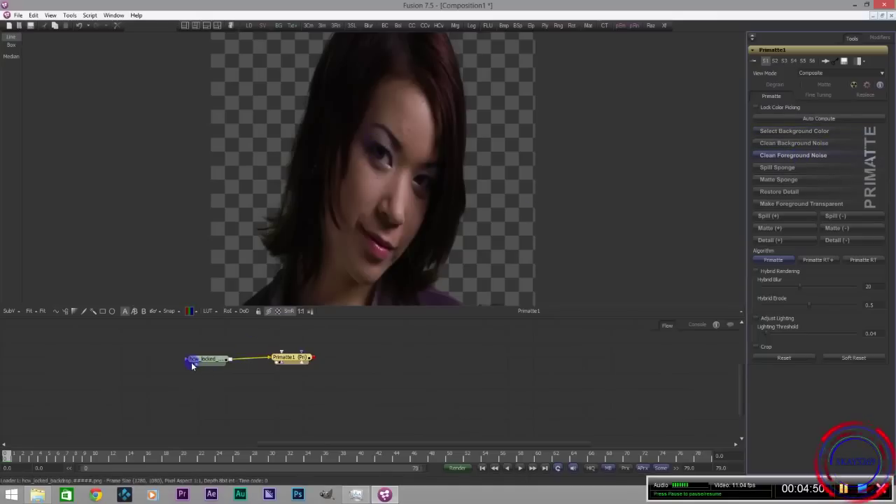
click(196, 27)
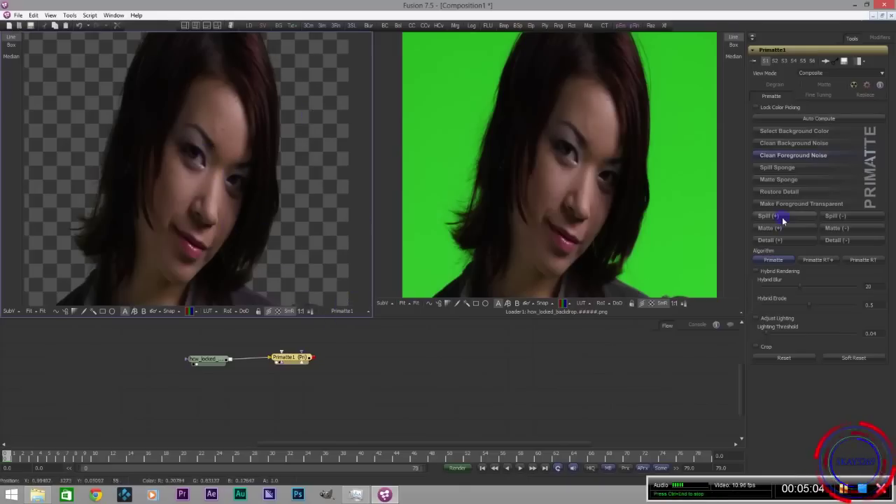
Apply Primatte's Spill Sponge to the woman's hair in the left viewer
click(796, 171)
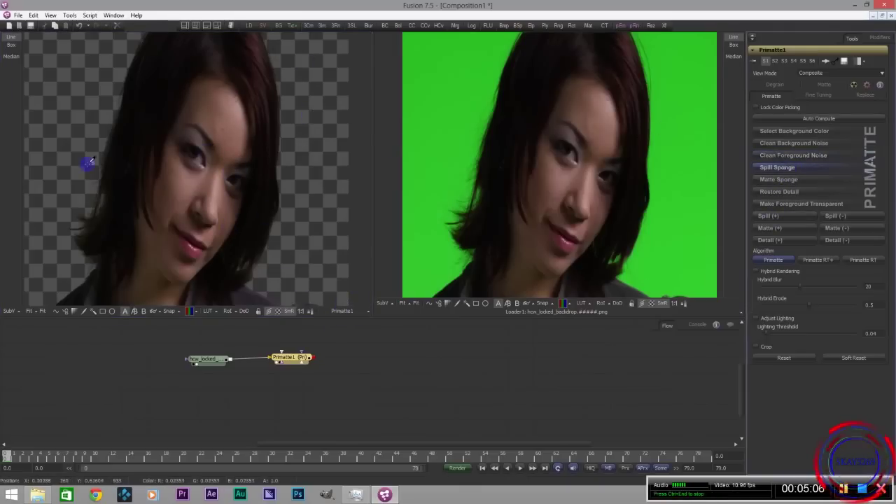
click(100, 215)
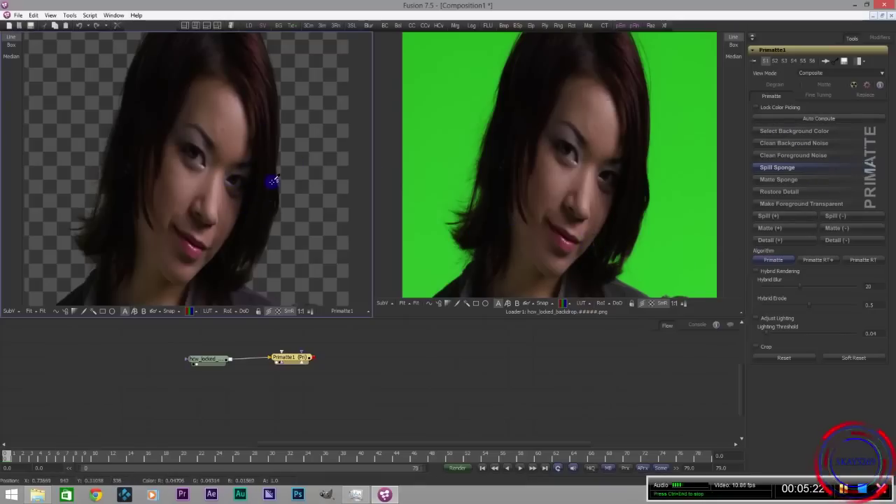
Keep the standard Primatte algorithm, enable Hybrid Rendering, adjust Lighting Threshold, and view Fine Tuning
click(807, 260)
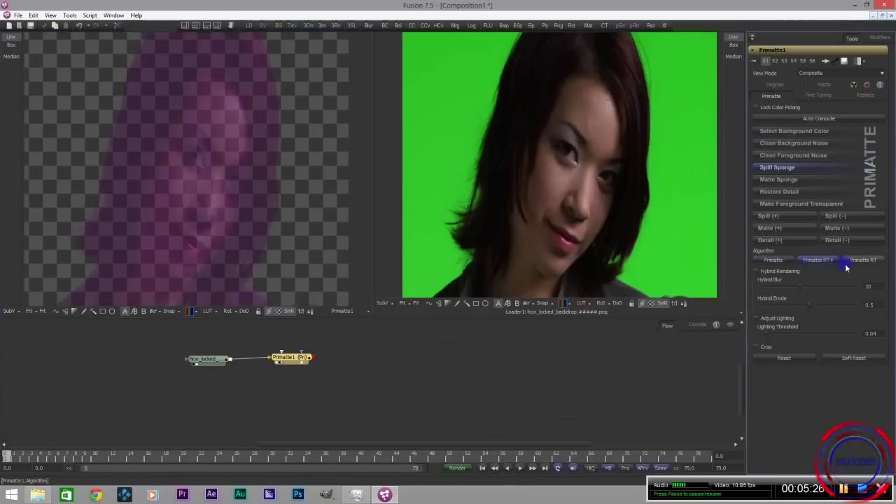
click(773, 259)
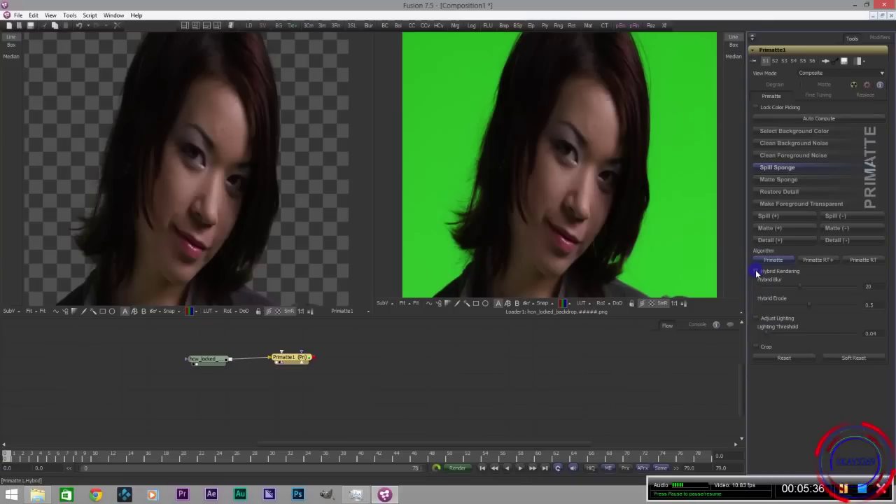
click(756, 271)
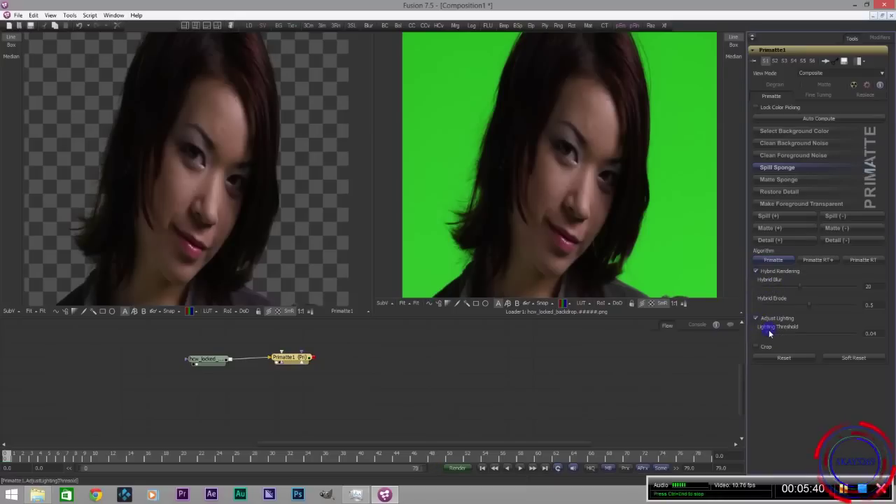
drag(768, 336, 748, 346)
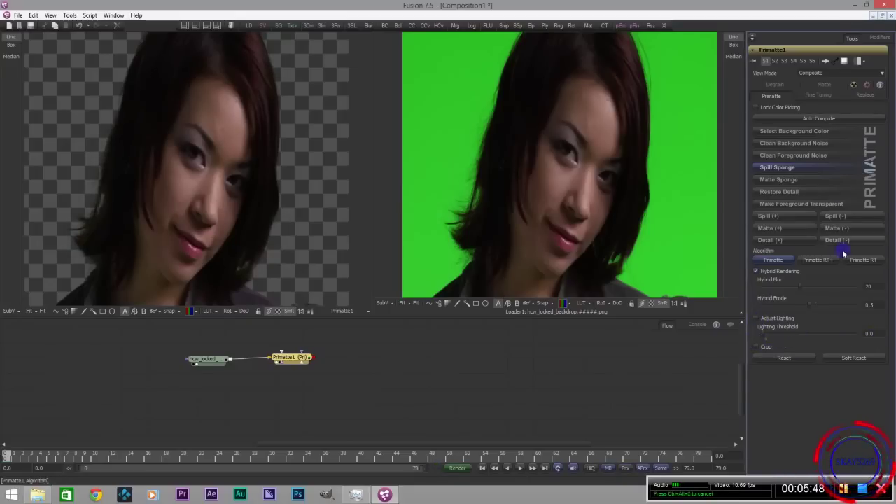
click(809, 96)
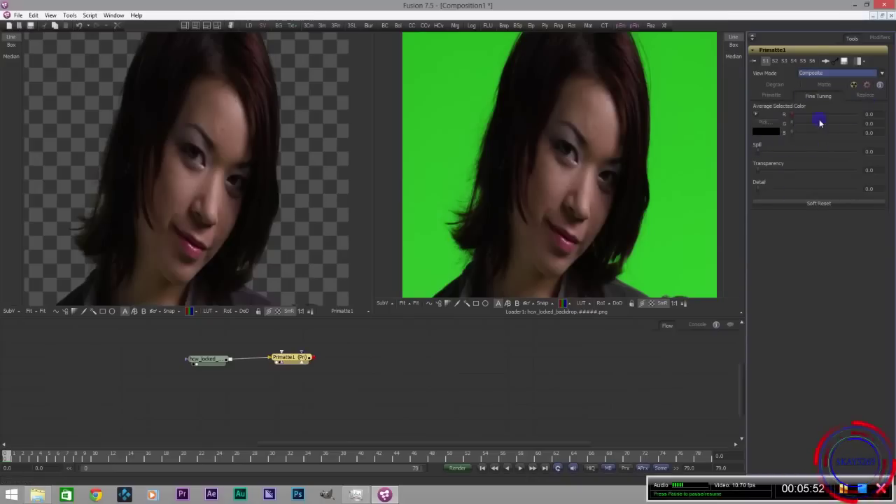
Browse the Replace and Degrain tabs, then return to the Primatte tab
click(865, 96)
click(827, 85)
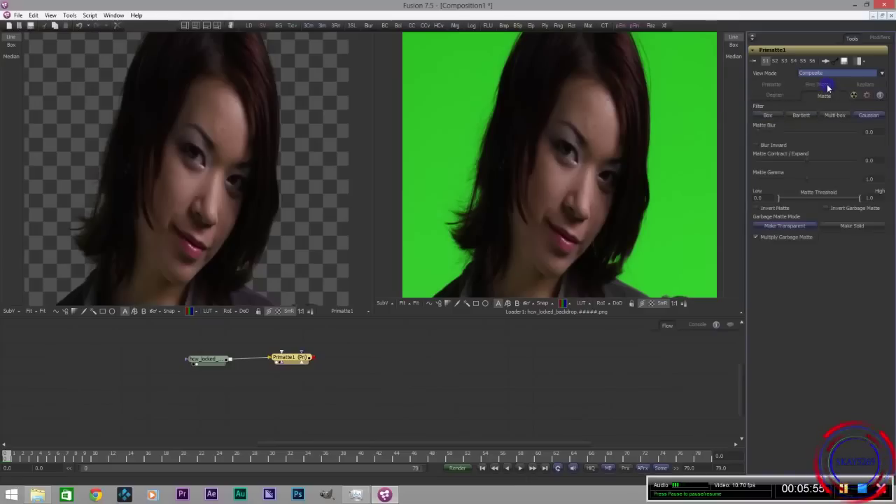
click(773, 87)
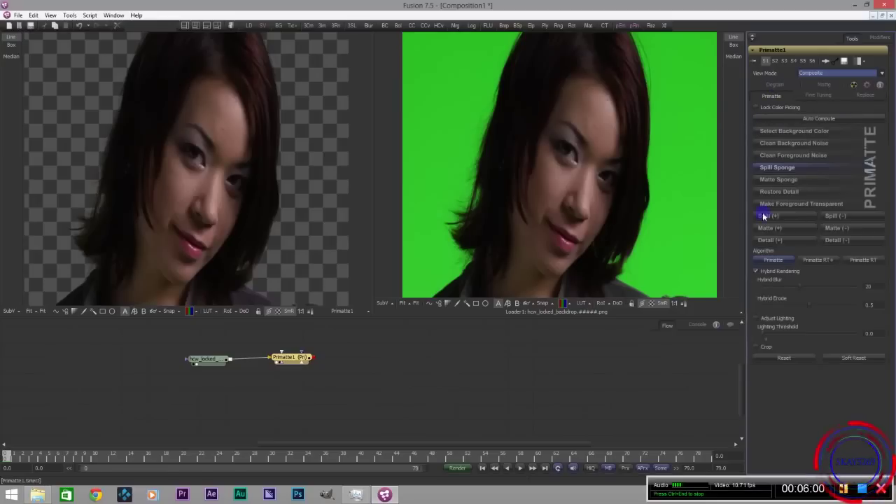
Drag Matte Control from the Bins' Matte category into the flow
drag(284, 358, 276, 359)
click(231, 26)
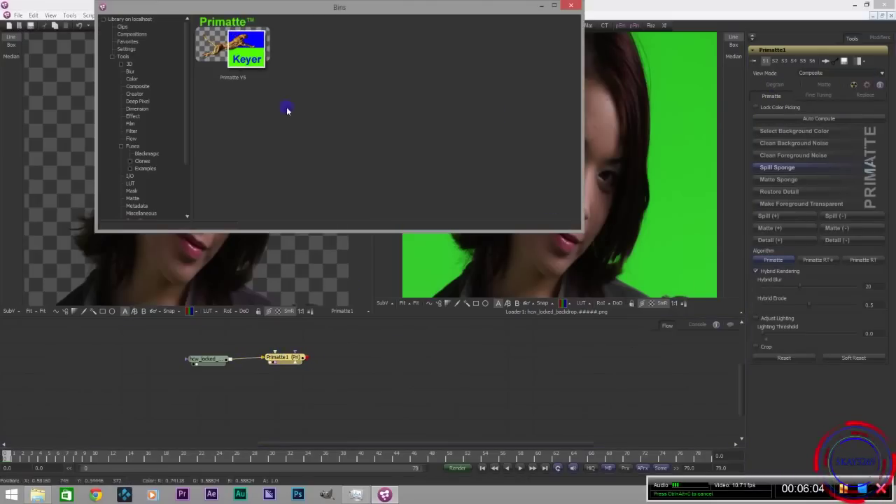
drag(190, 116, 190, 145)
click(129, 138)
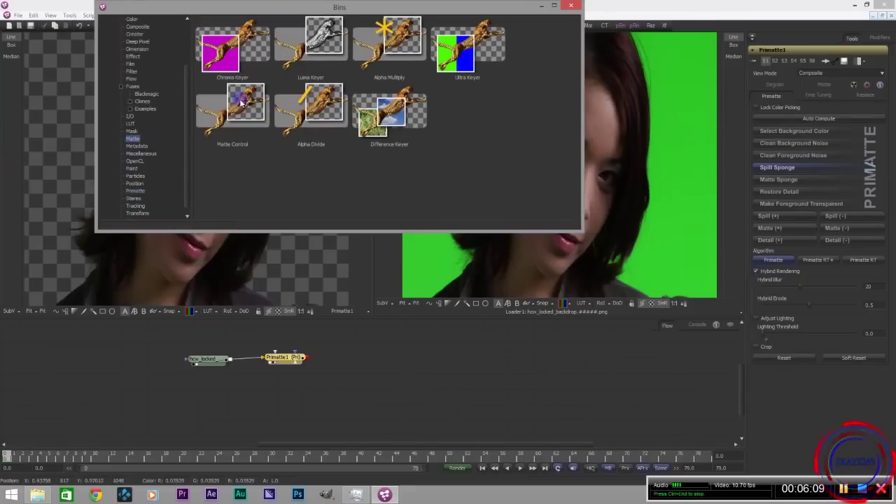
drag(241, 103, 338, 365)
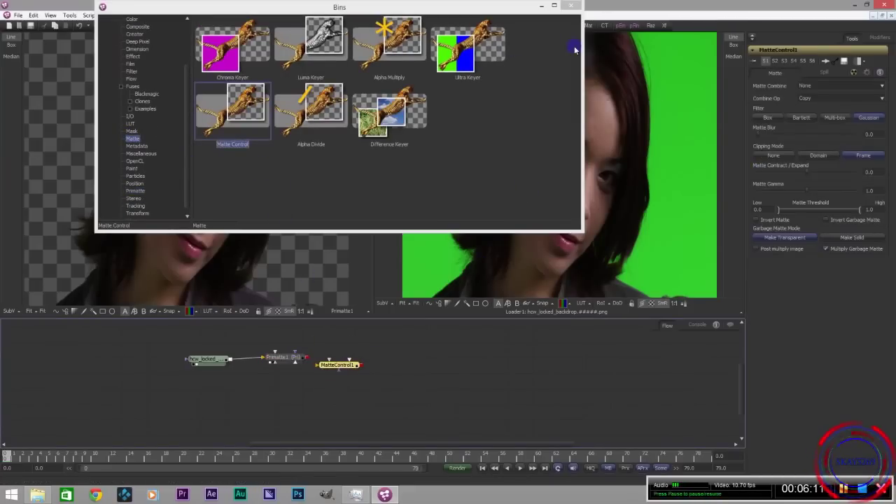
Place MatteControl1 beside Primatte1 and connect Primatte1's output into it
click(569, 6)
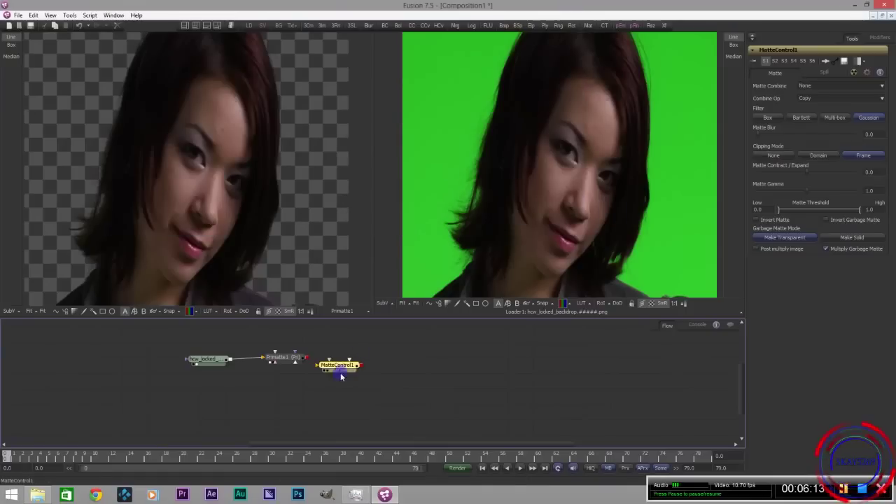
drag(332, 365, 352, 352)
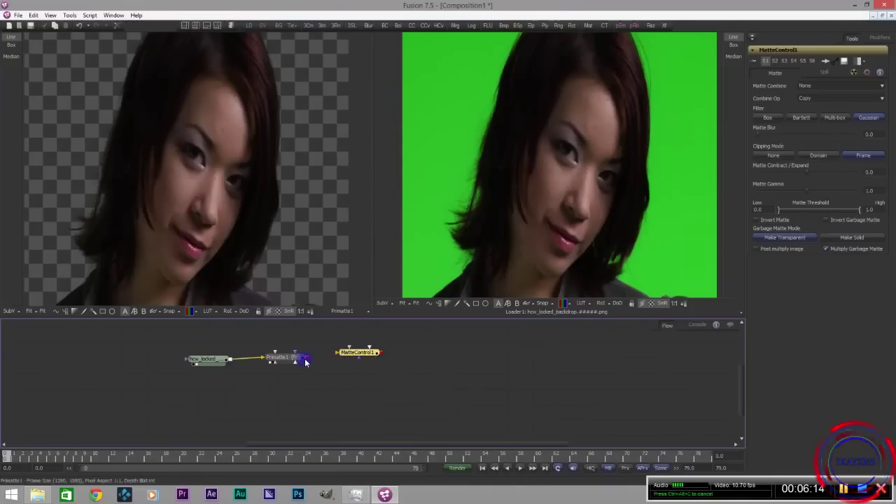
drag(307, 360, 349, 355)
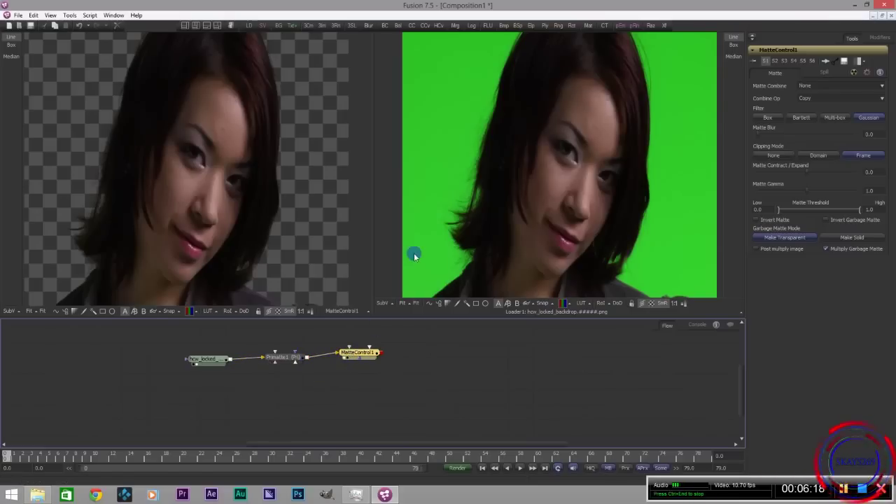
In MatteControl1's Spill tab, set Spill Color to Green, Suppression to 1.0 and Method to Well Done
click(823, 73)
click(840, 93)
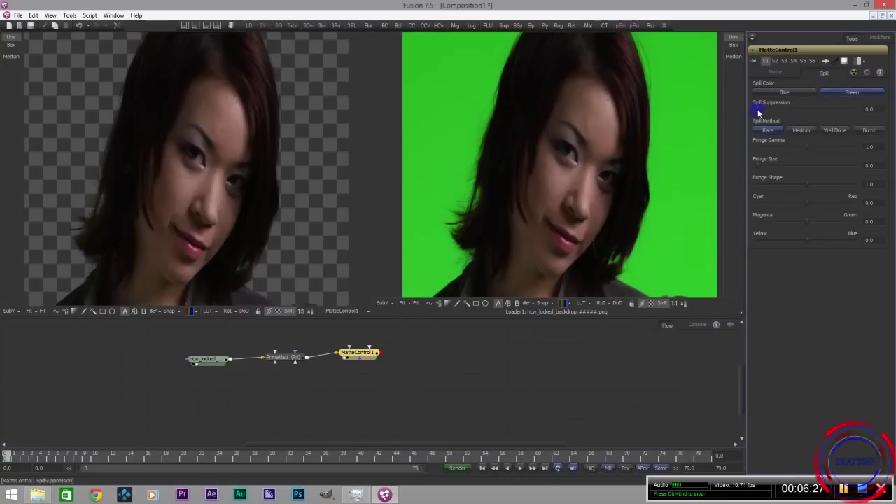
drag(783, 112, 854, 115)
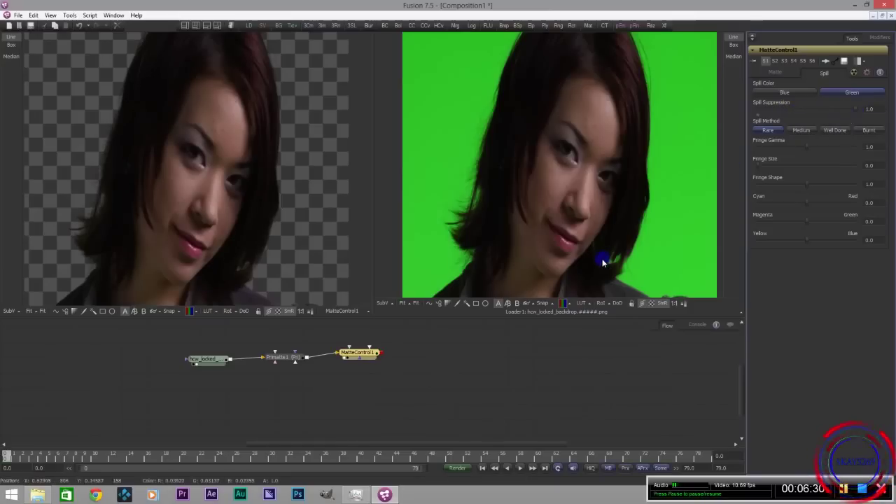
click(804, 132)
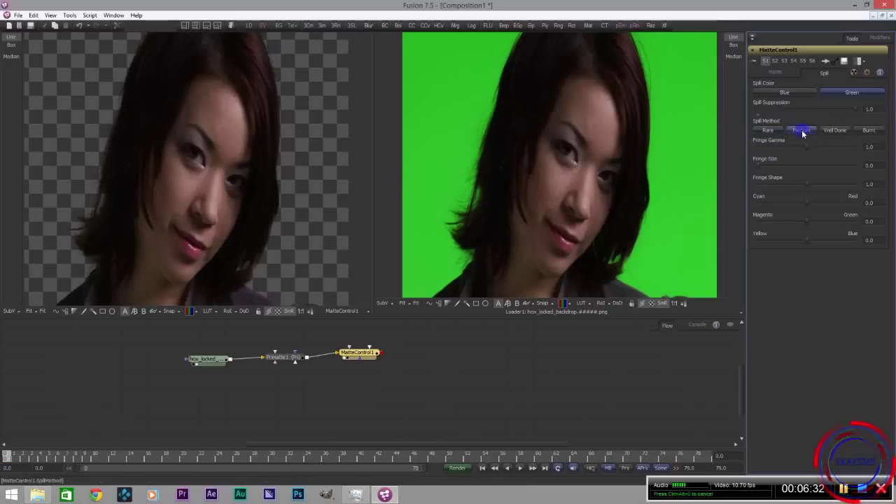
click(832, 133)
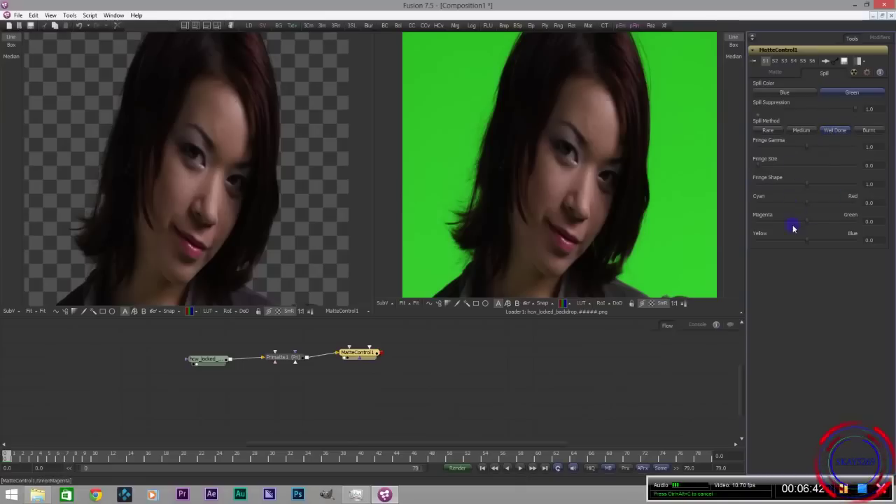
Tune the fringe: Fringe Gamma about 0.42, Fringe Size 0.0, plus Fringe Shape
drag(796, 166, 781, 156)
click(811, 148)
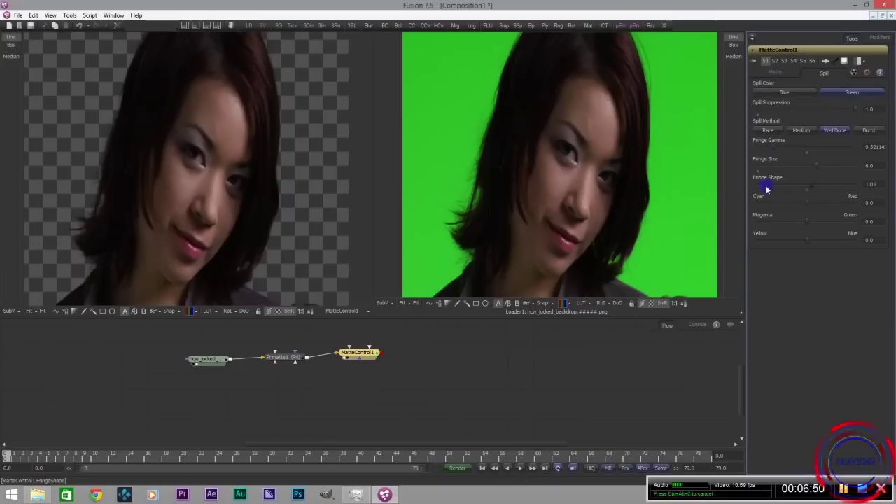
drag(771, 191, 856, 188)
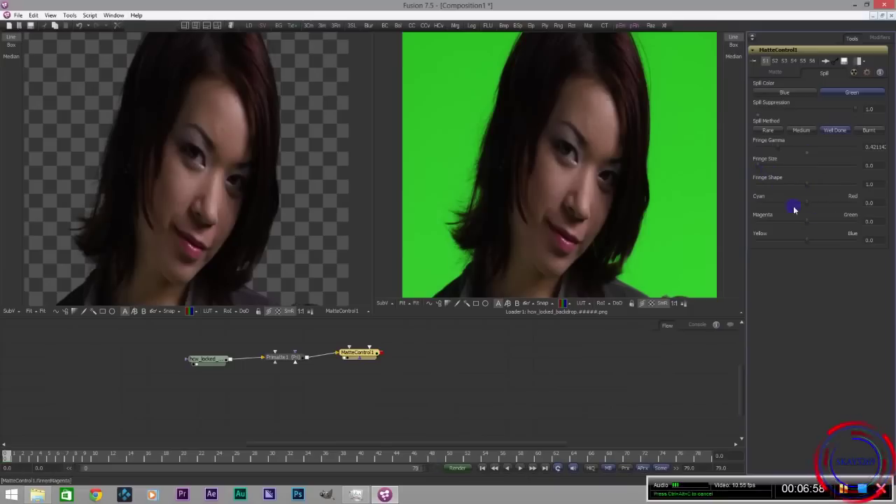
click(832, 131)
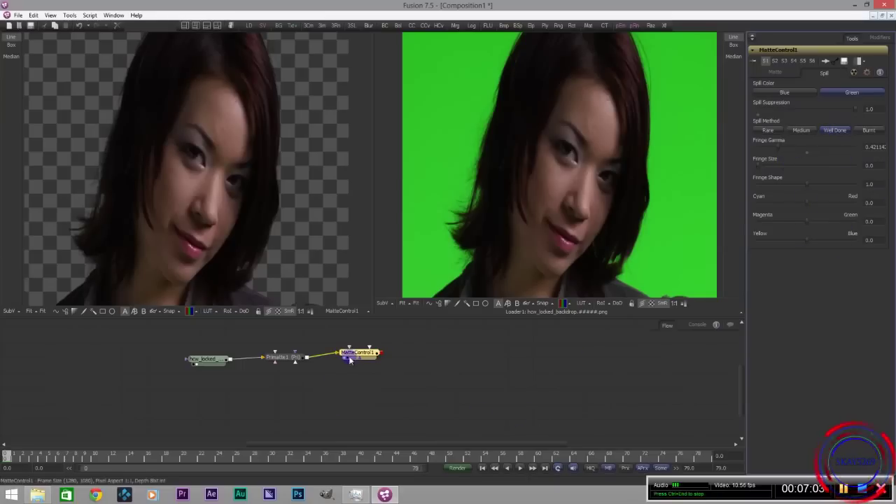
Line MatteControl1 up with Primatte1 and add a Resize node from the Transform bin
drag(354, 356, 357, 363)
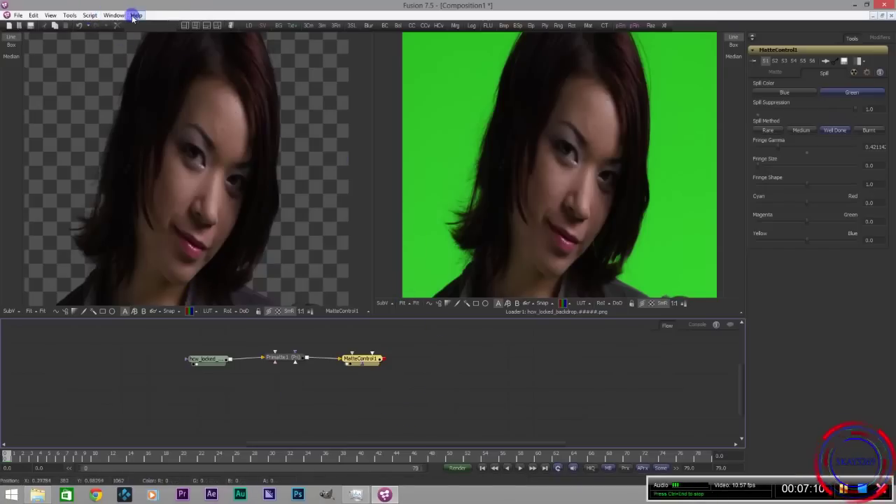
click(233, 26)
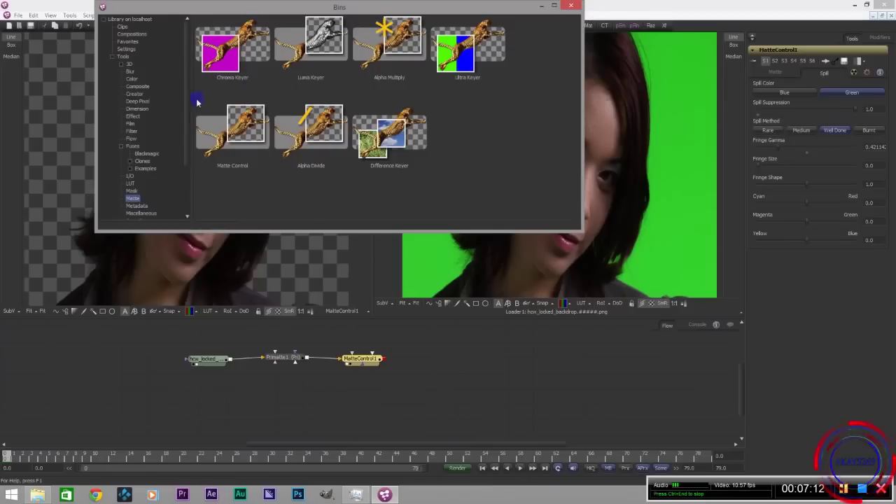
drag(189, 90, 189, 137)
click(136, 206)
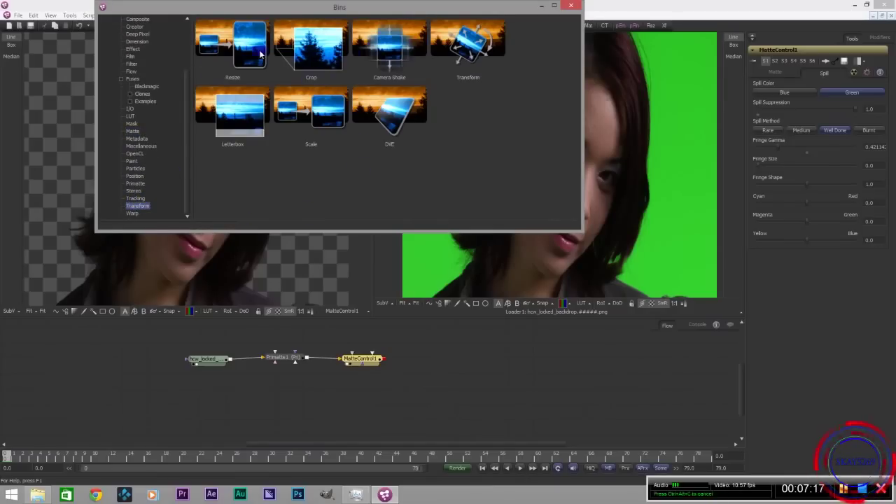
drag(238, 49, 421, 365)
click(571, 5)
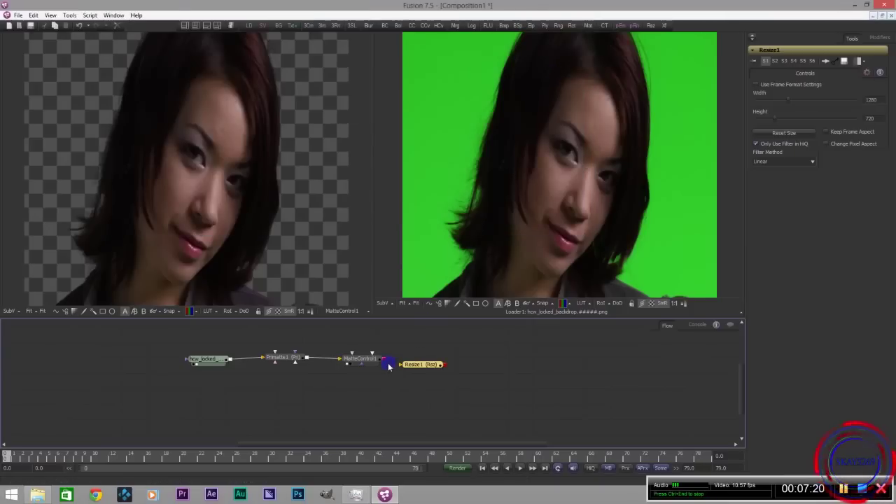
Feed MatteControl1 into the 1280x720 Resize1 and show Resize1 in the left viewer
drag(383, 359, 415, 366)
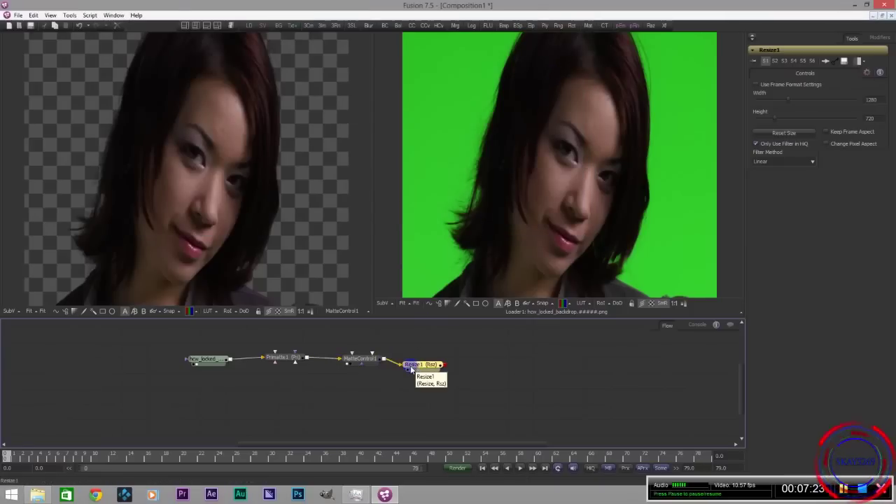
click(408, 370)
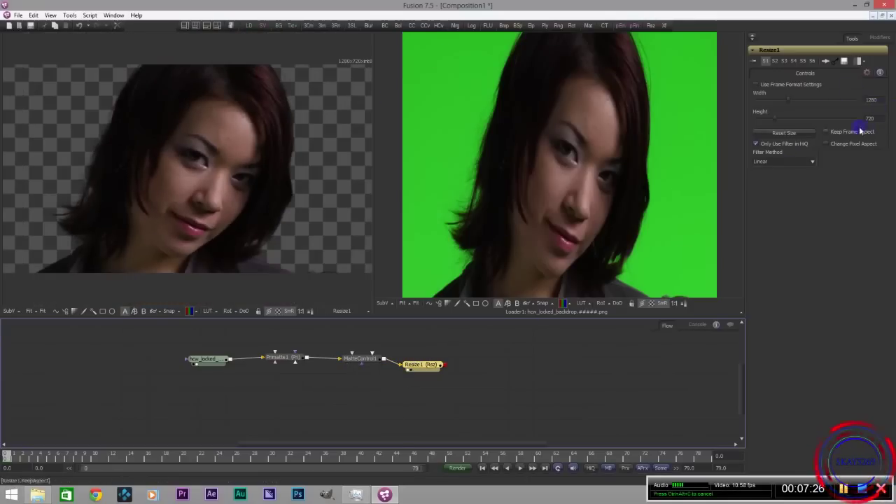
drag(424, 365, 457, 358)
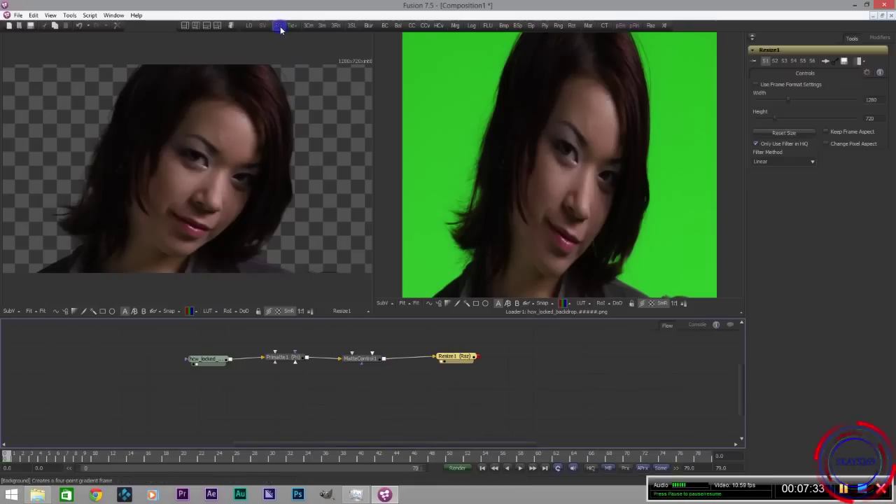
Add a Background1 node and show its 1280x720 solid black output in the right viewer
click(536, 394)
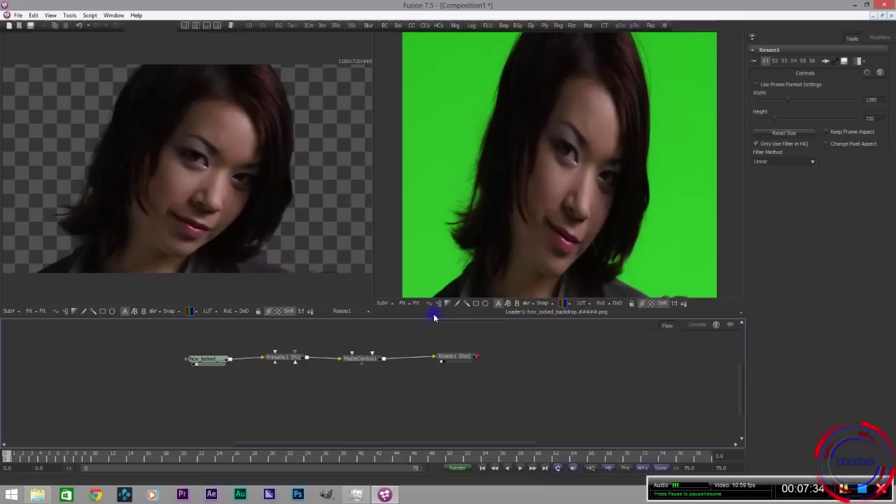
click(279, 26)
click(242, 414)
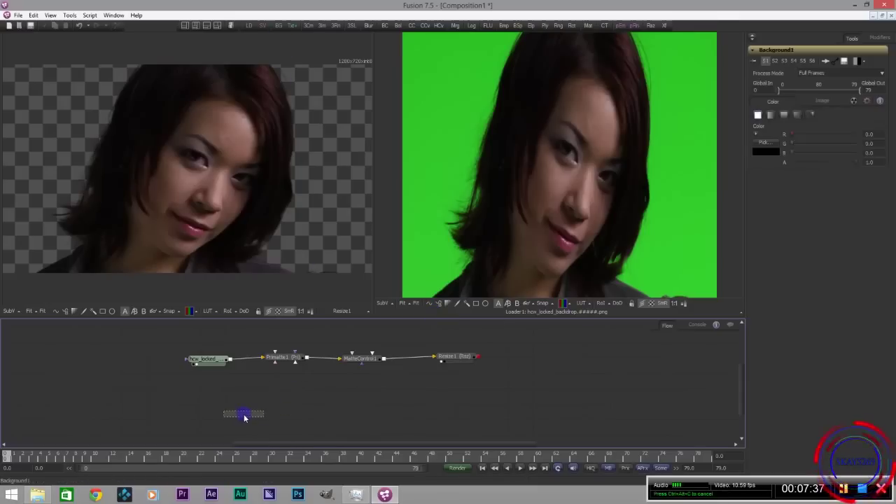
drag(259, 416, 330, 406)
click(326, 407)
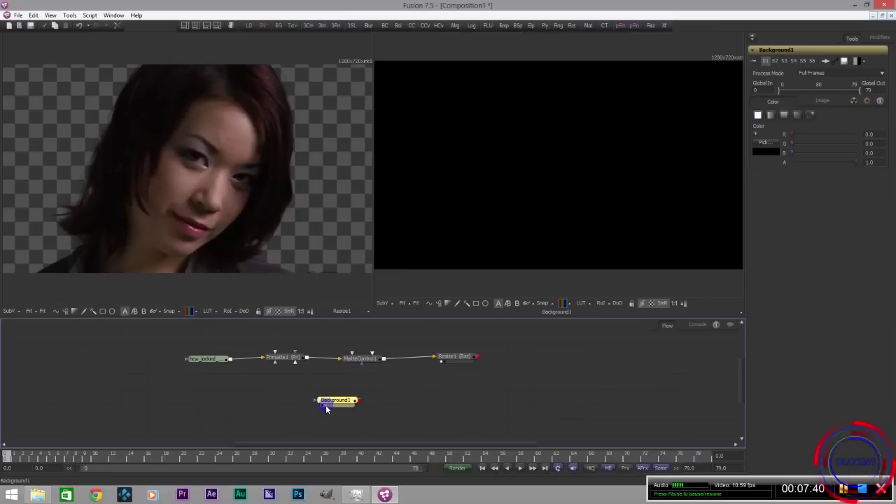
click(823, 103)
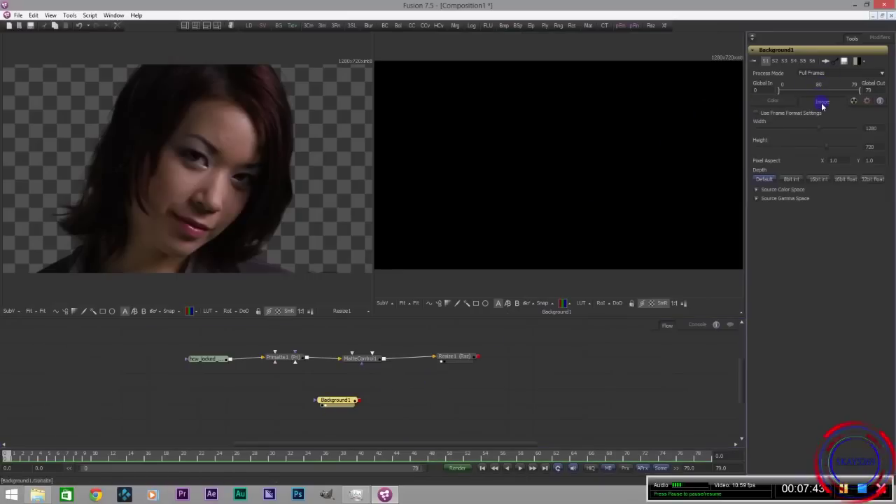
click(776, 101)
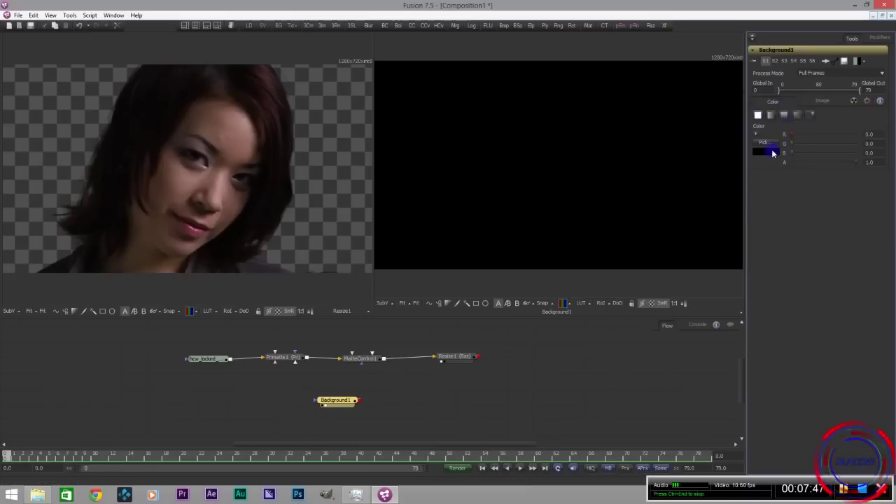
Make Background1 blue, then set its Type to a four-corner gradient
click(767, 151)
drag(516, 208, 502, 184)
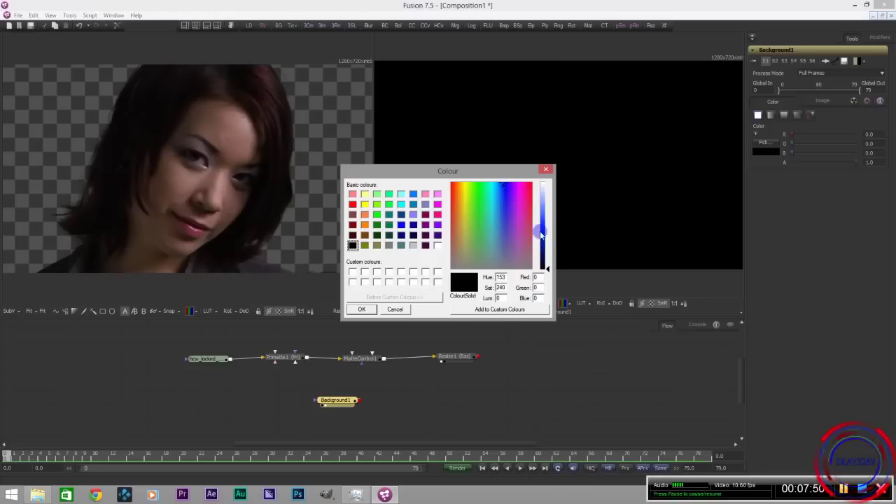
mouse_move(541, 235)
mouse_down()
mouse_move(547, 245)
mouse_move(549, 223)
mouse_up()
click(362, 310)
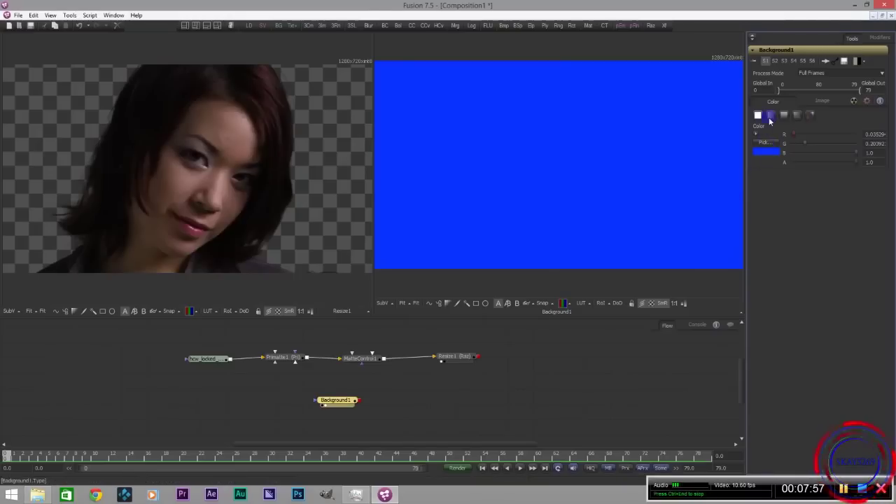
click(771, 115)
click(785, 116)
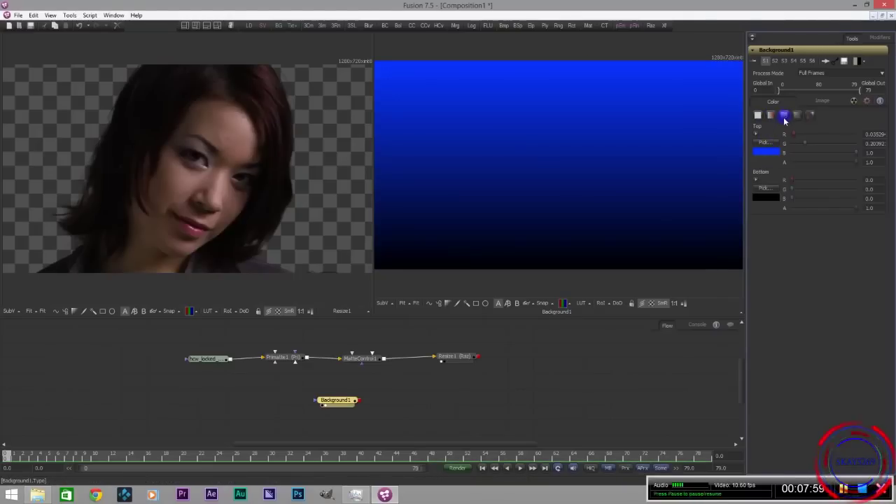
click(810, 116)
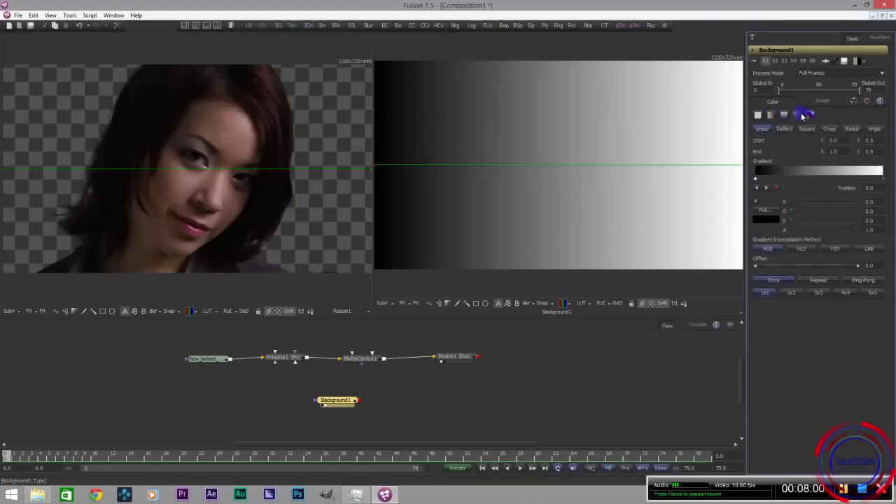
click(799, 116)
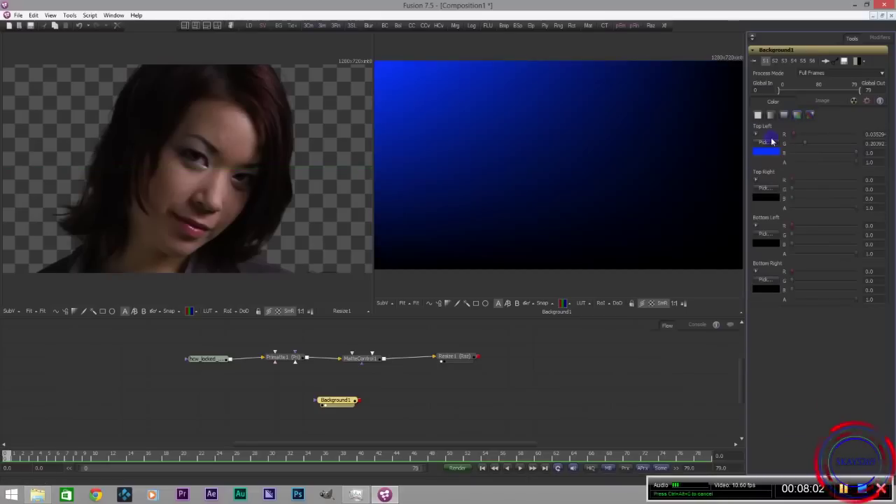
Set the gradient's Top Right corner colour to orange
click(771, 190)
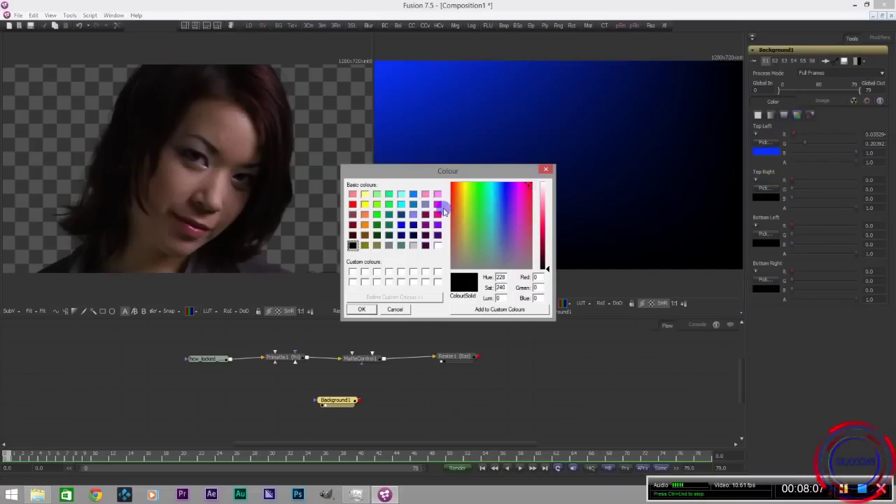
click(461, 187)
click(393, 310)
click(361, 309)
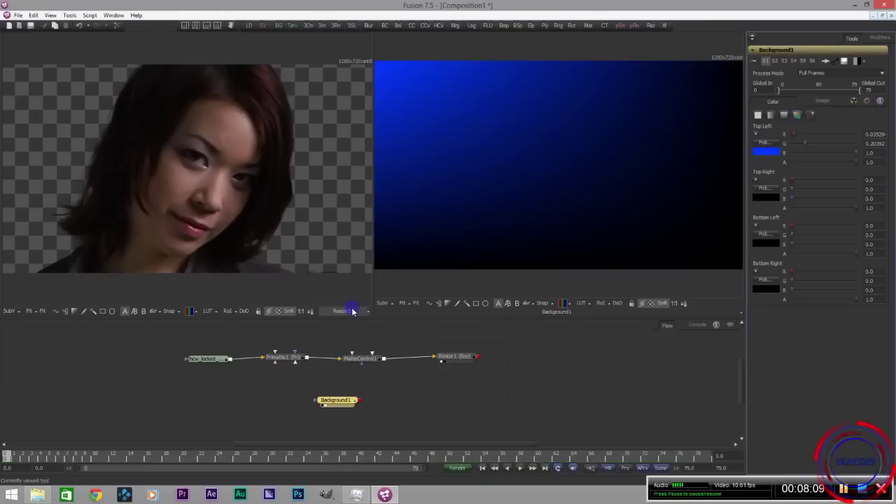
click(767, 192)
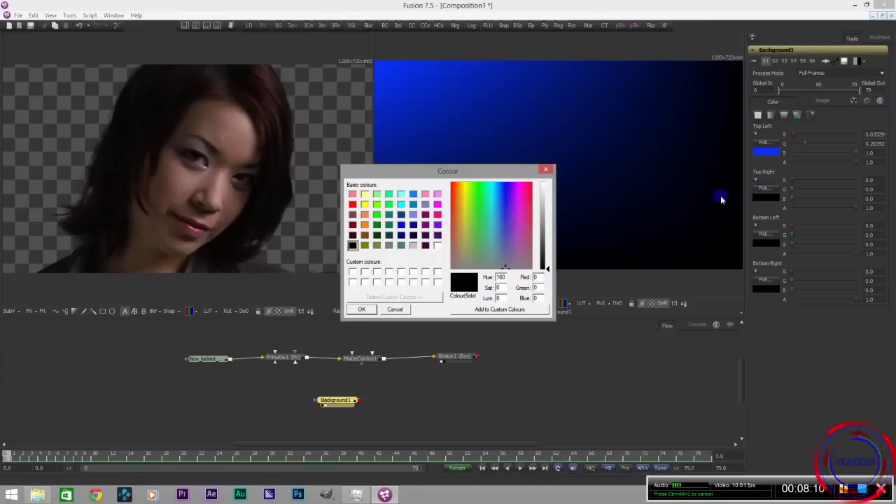
drag(455, 203, 459, 197)
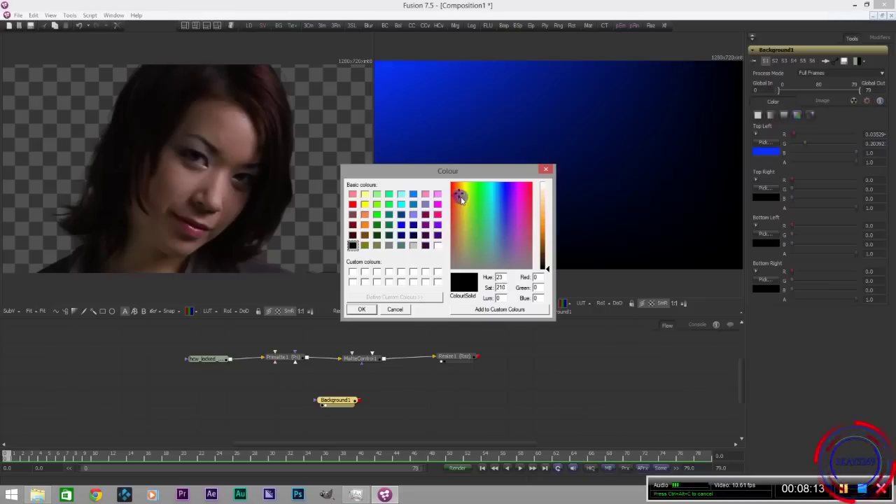
drag(541, 242, 545, 221)
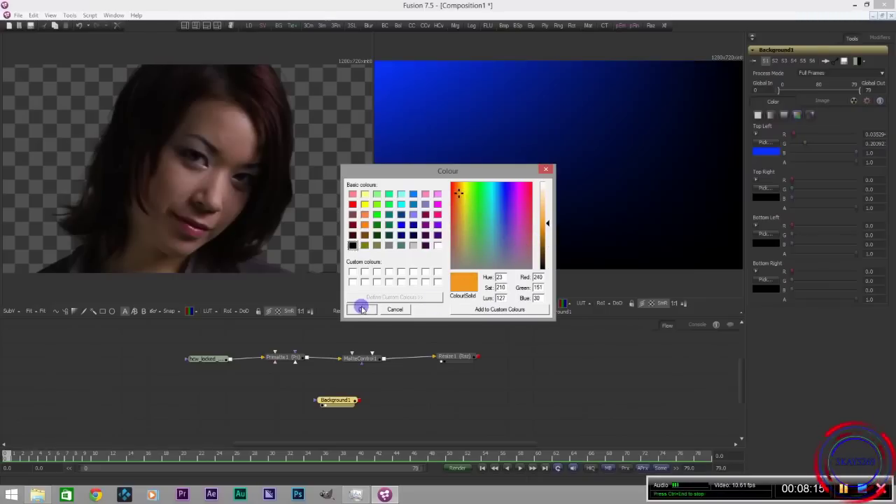
click(361, 309)
Set the Bottom Left corner to red and move Background1 below Resize1
click(765, 246)
drag(494, 230, 525, 196)
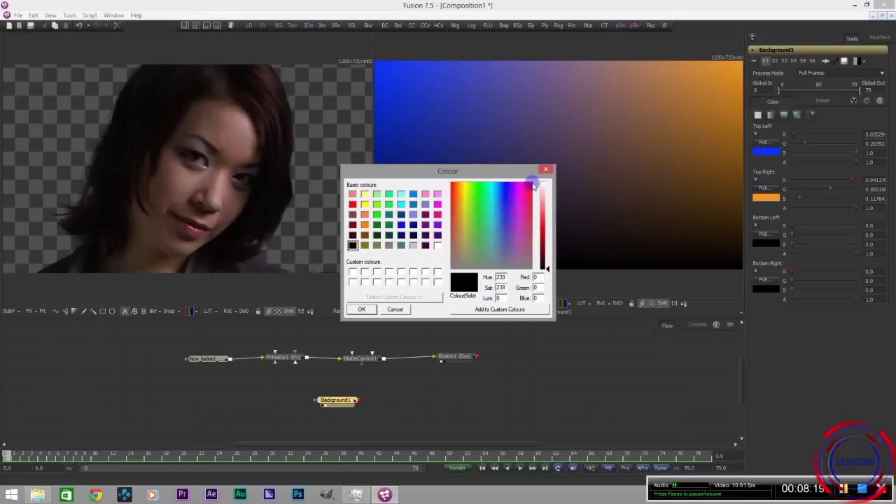
click(543, 225)
click(363, 309)
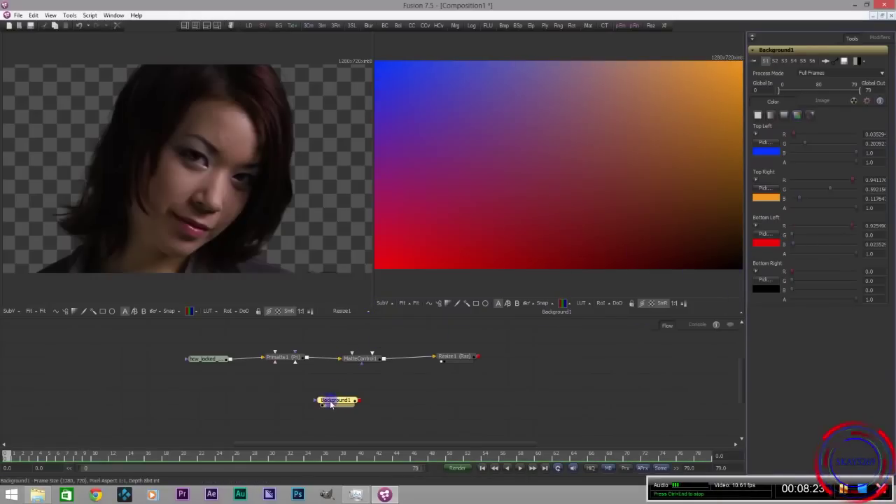
drag(337, 403, 463, 399)
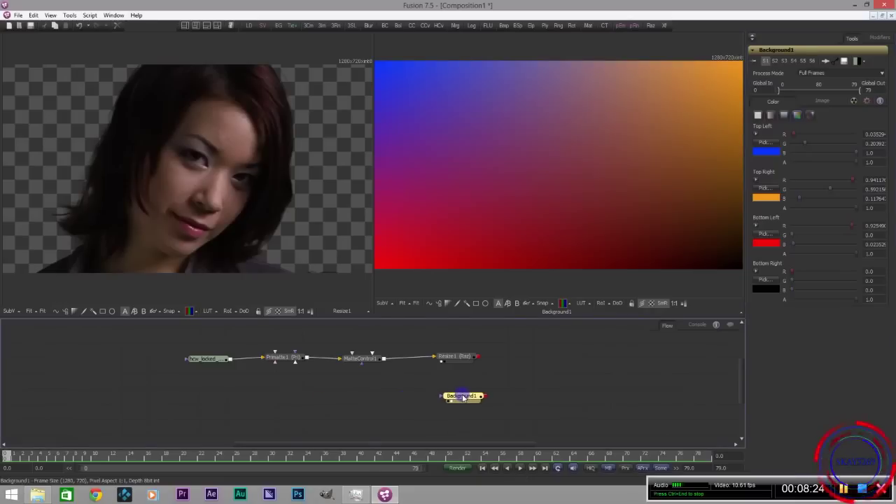
Merge Resize1 over Background1, then view Merge1 in a single large viewer and nudge it up-right
click(465, 358)
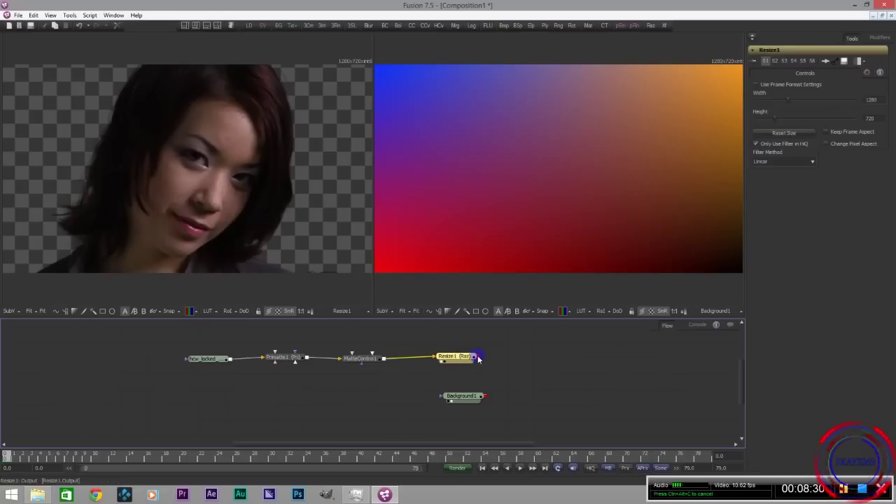
drag(479, 360, 557, 391)
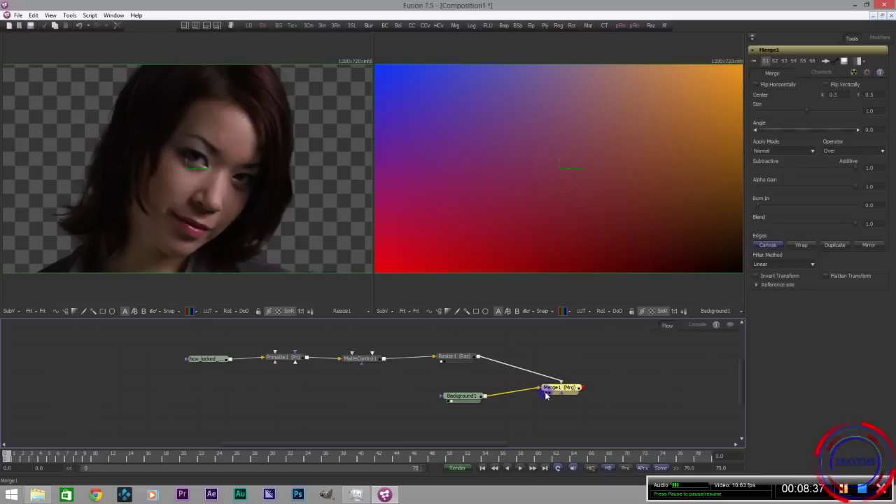
key(1)
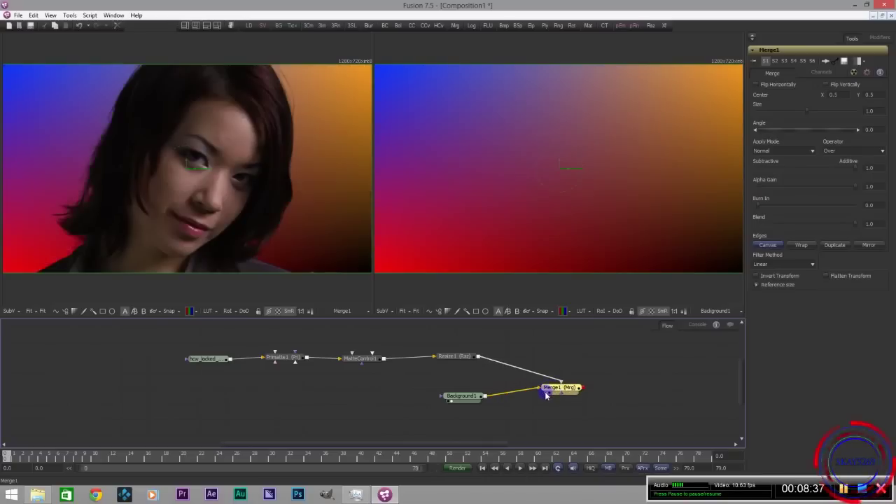
click(185, 25)
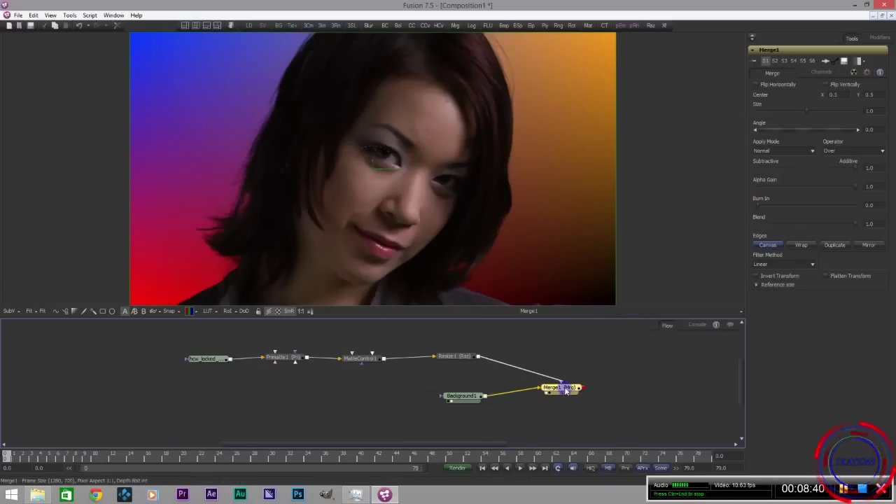
drag(566, 390, 598, 381)
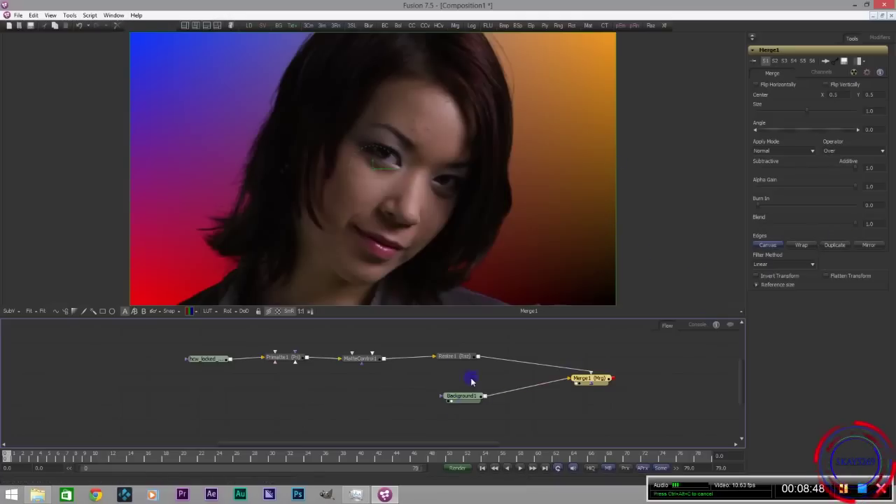
Show MatteControl1's Matte tab and test raising Matte Blur, then reset it to 0
click(369, 360)
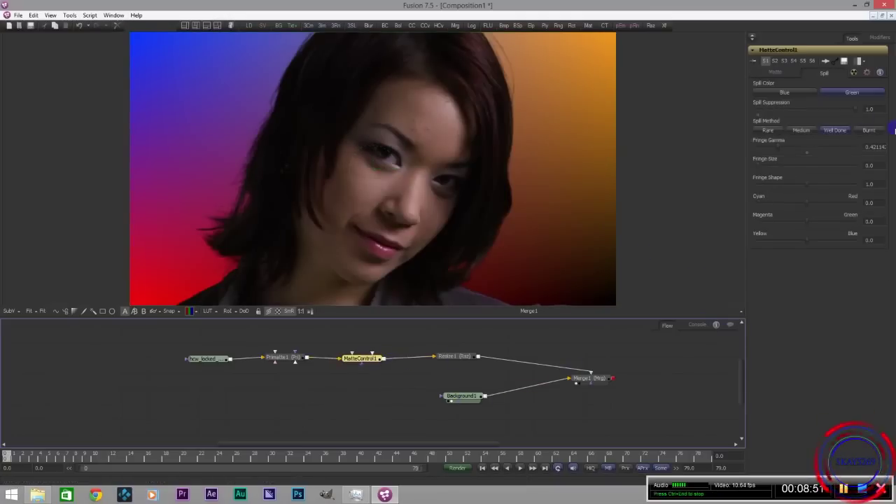
click(774, 74)
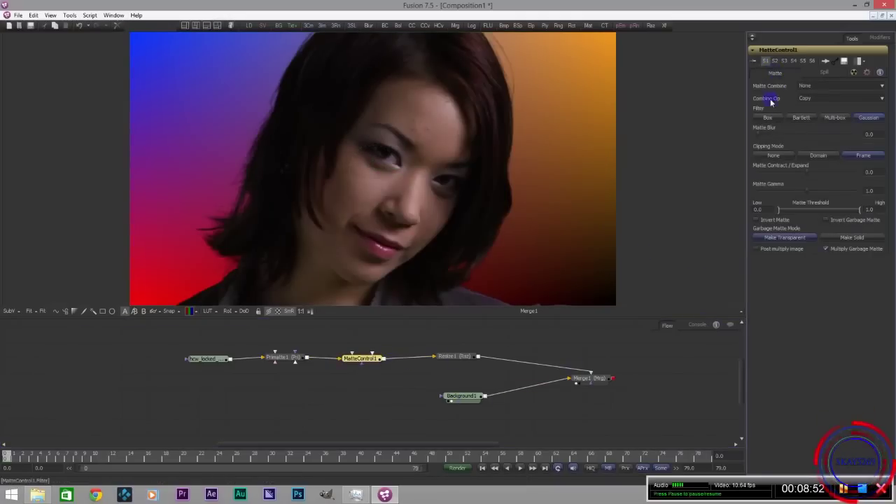
drag(760, 139, 767, 141)
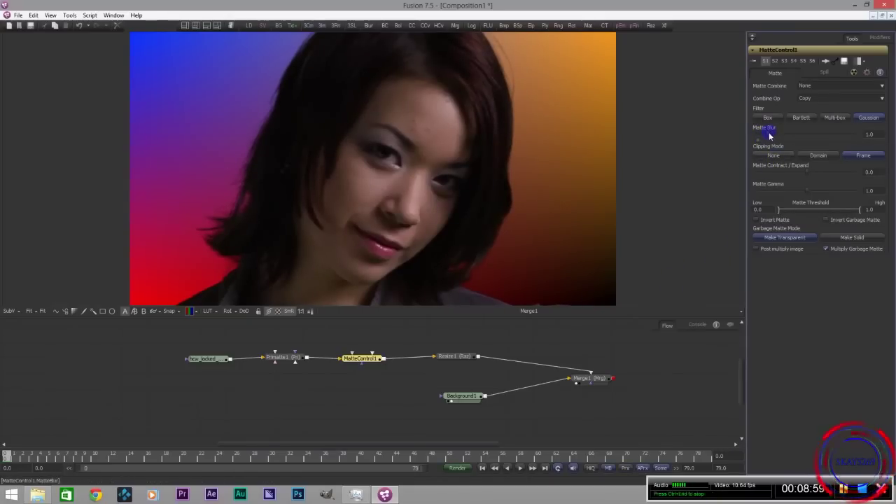
drag(769, 137, 777, 140)
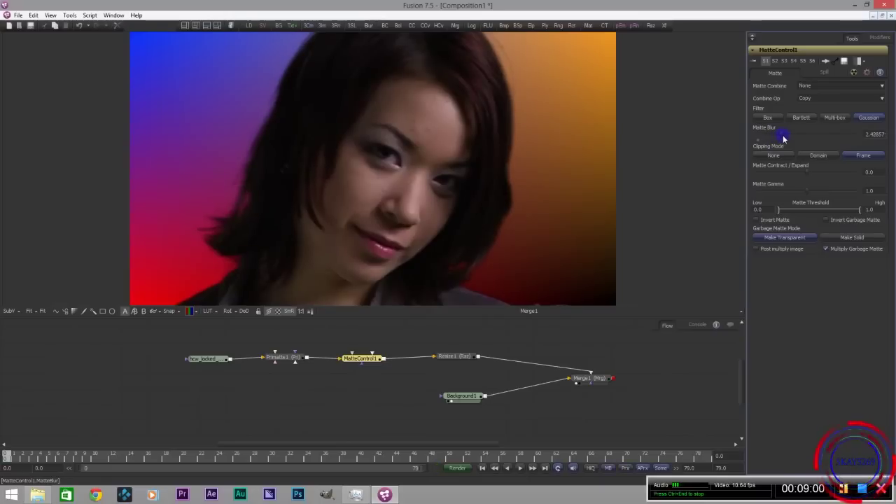
drag(784, 139, 750, 138)
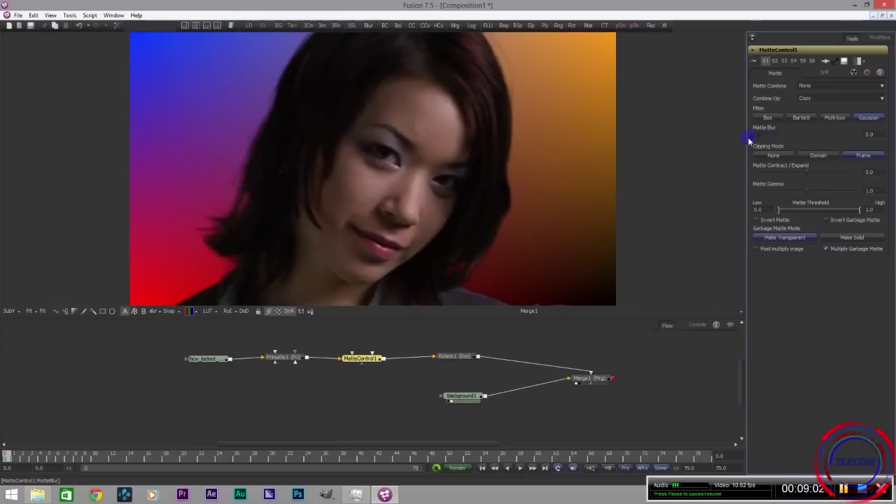
In Primatte1's Matte tab, test Matte Blur and Contract/Expand around the hair, returning blur to 0
click(283, 360)
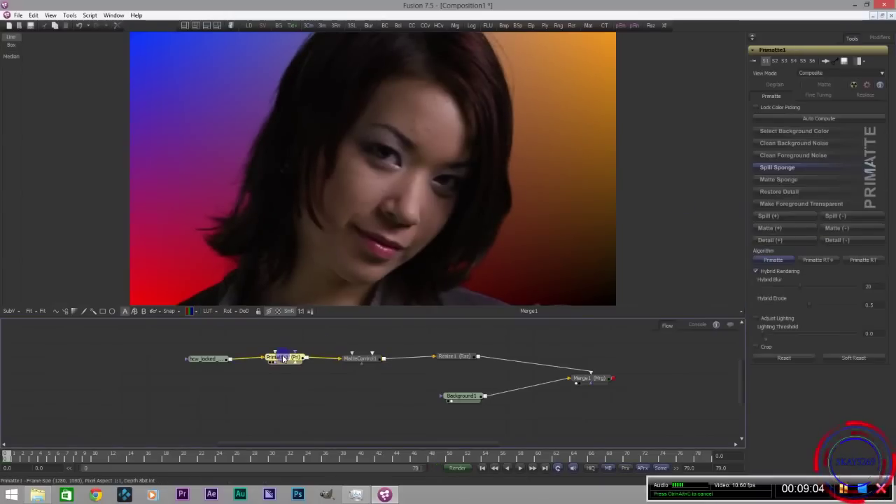
click(825, 85)
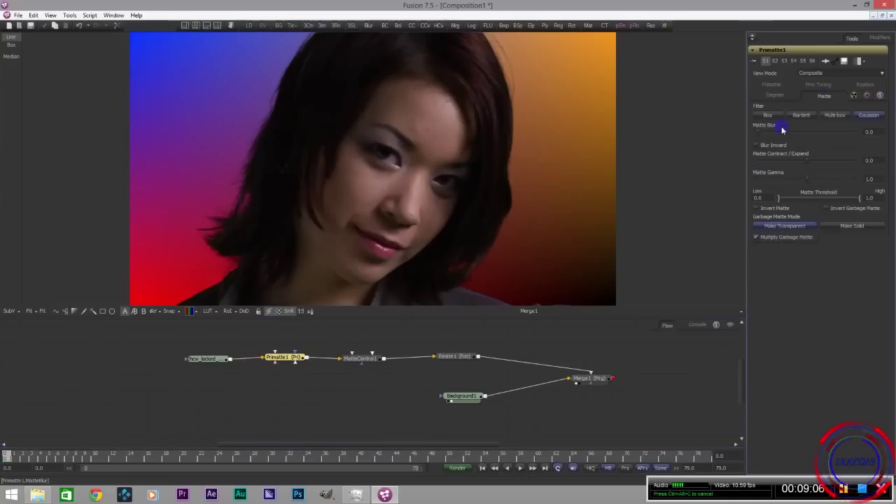
drag(759, 134, 787, 131)
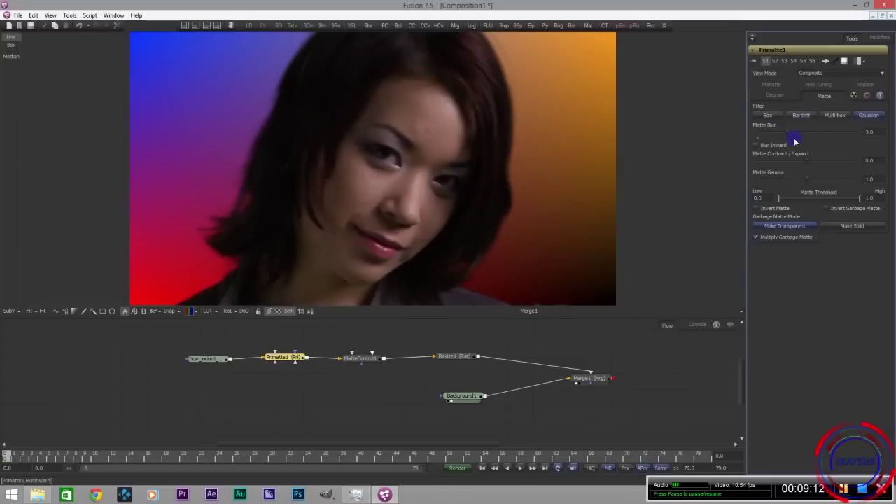
drag(809, 161, 750, 174)
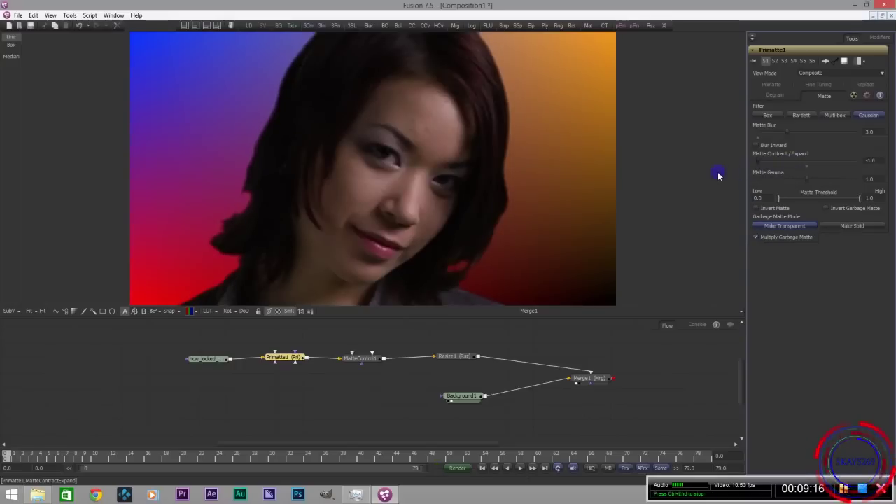
drag(760, 163, 807, 171)
drag(788, 131, 755, 135)
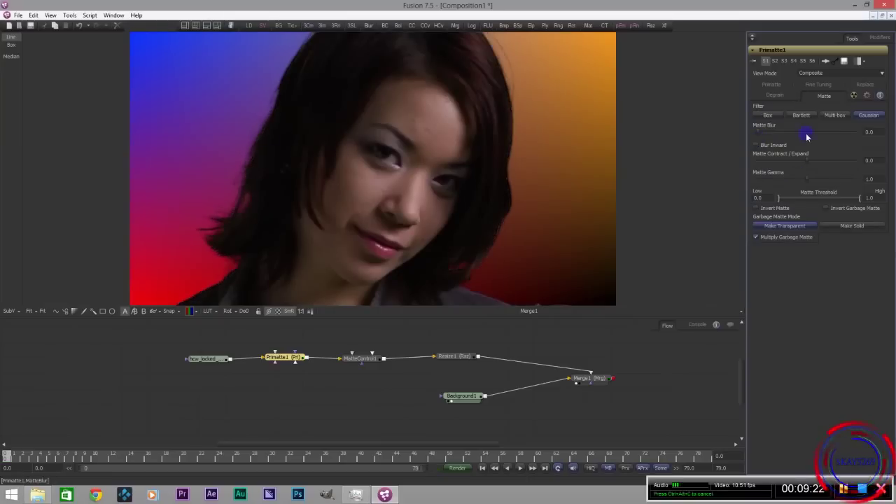
Try Blur Inward with some matte blur, then reset blur to 0 and turn Blur Inward off
click(757, 145)
drag(764, 134, 787, 134)
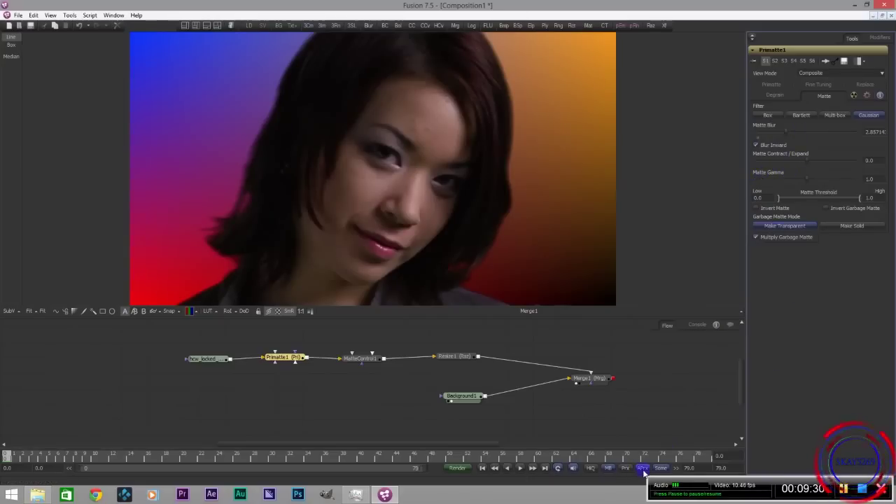
drag(786, 131, 759, 140)
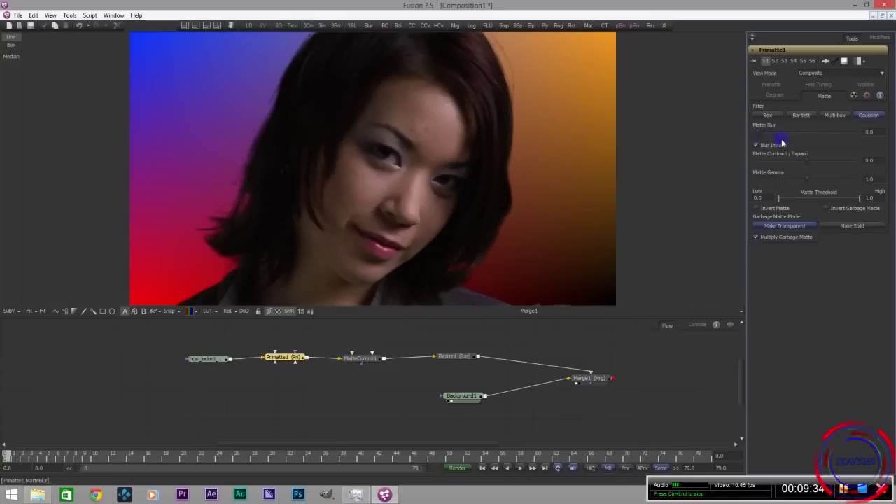
click(758, 145)
Raise MatteControl1's Matte Blur to about 0.62
click(362, 360)
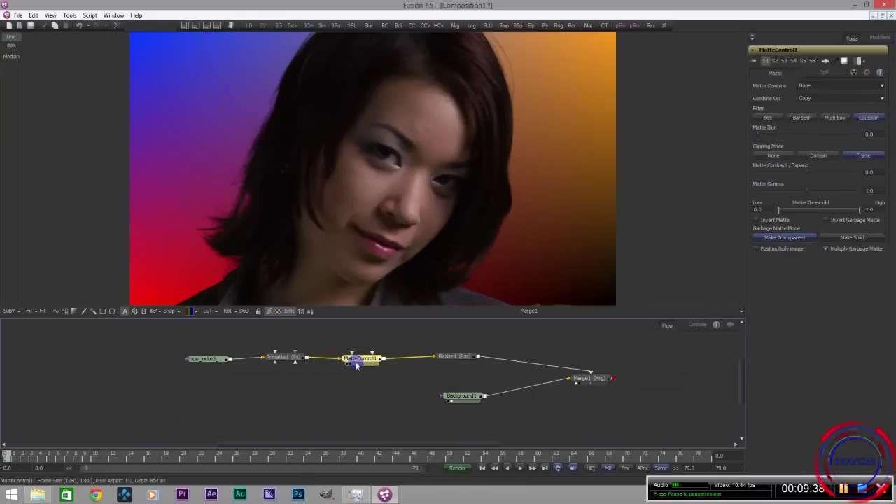
mouse_move(757, 140)
mouse_down()
mouse_move(776, 139)
mouse_move(765, 139)
mouse_up()
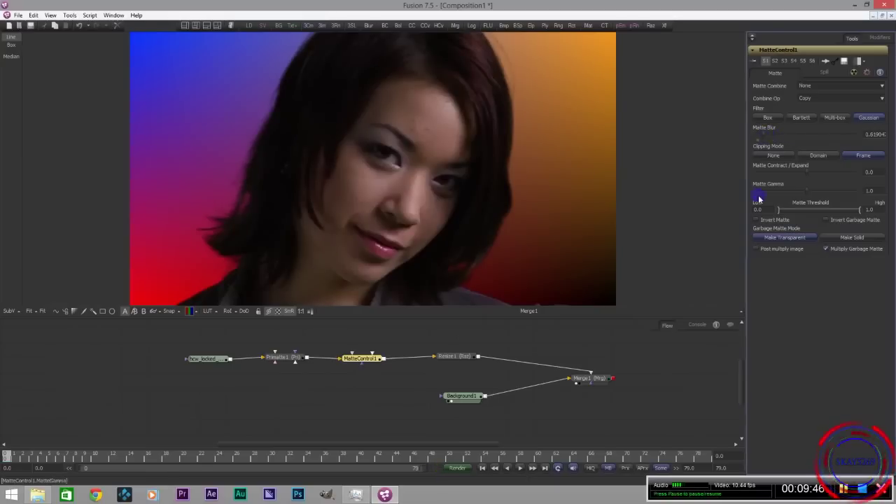
click(232, 25)
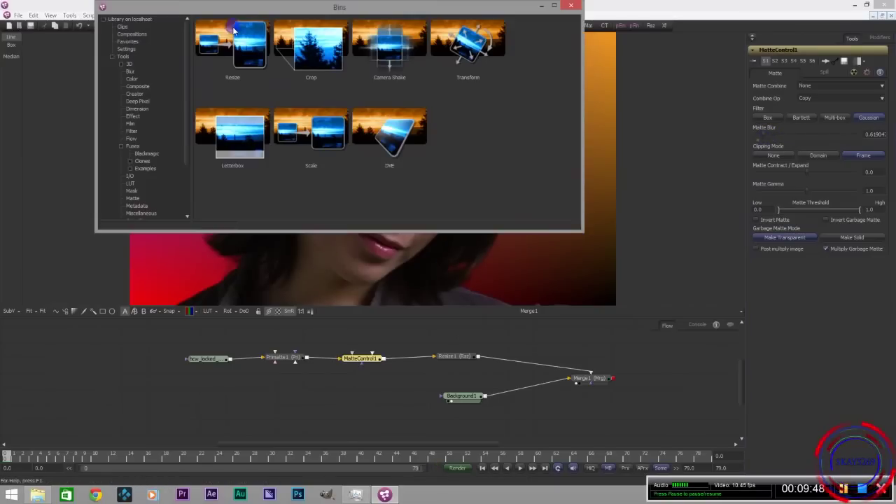
drag(188, 68, 182, 140)
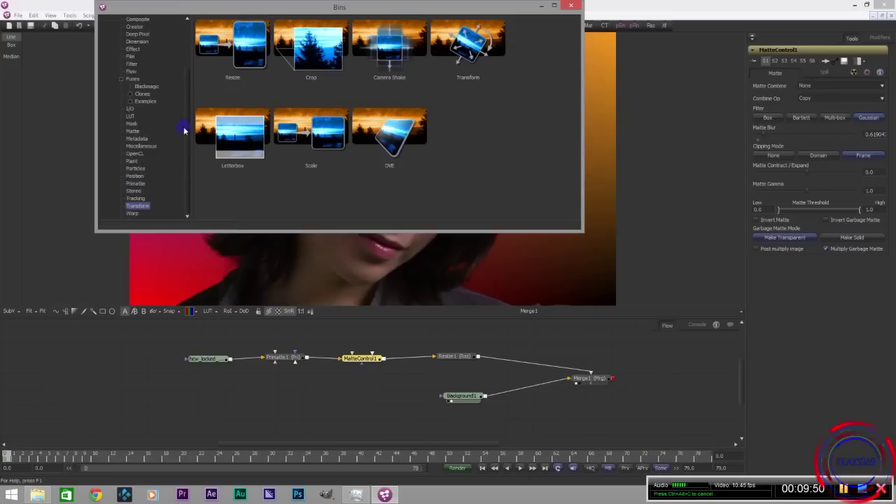
click(135, 132)
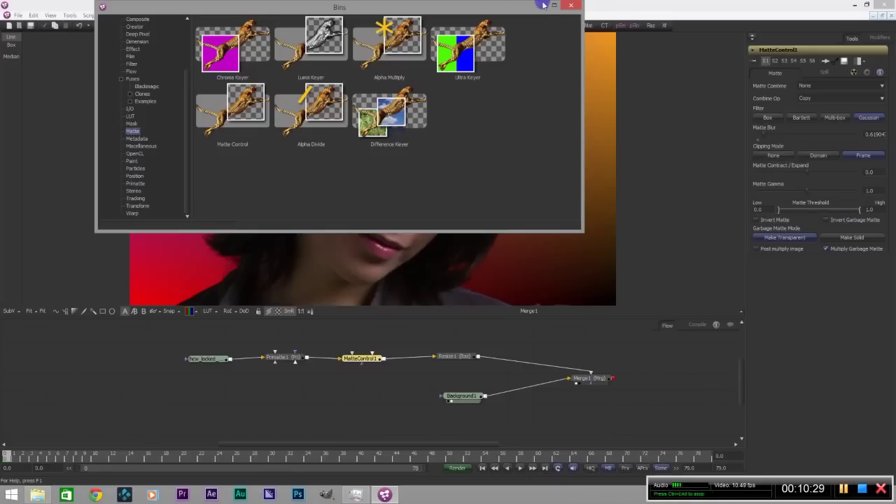
click(570, 6)
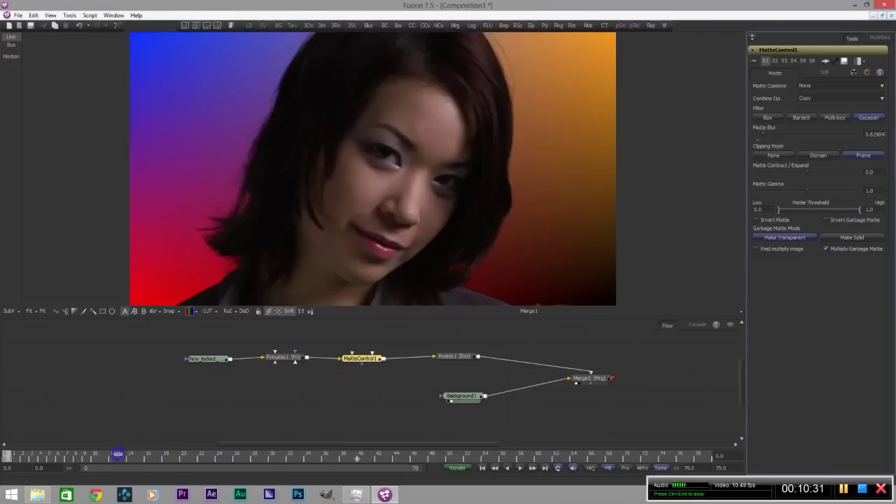
Scrub the playhead to frame 68 to check the composite
drag(73, 459, 300, 458)
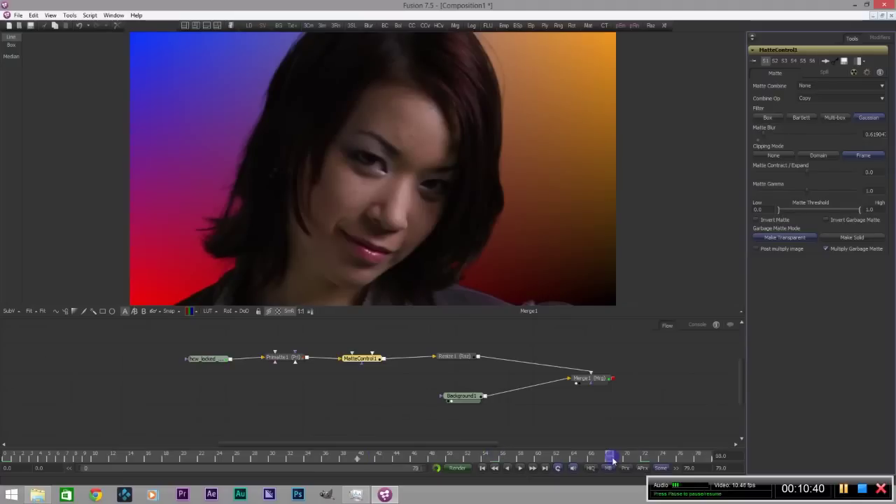